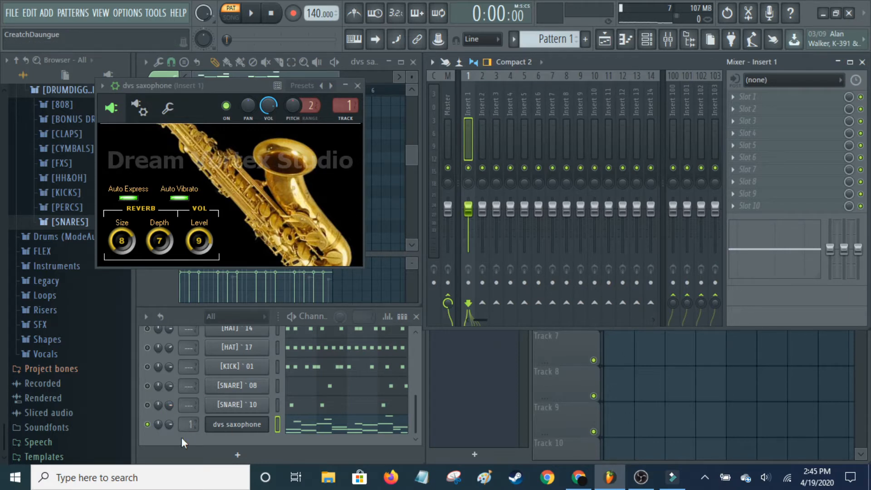
# Load Distructor into the first effect slot of mixer Insert 1 and apply its Empty preset
pyautogui.click(764, 95)
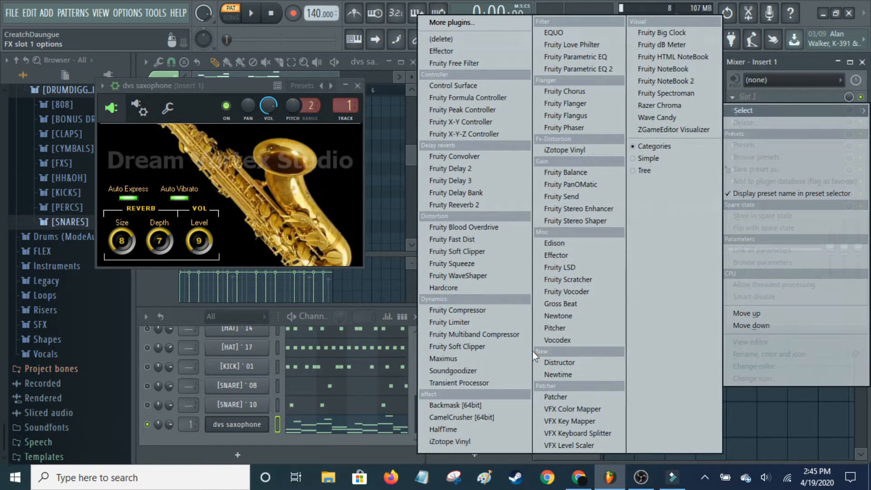
pyautogui.click(563, 361)
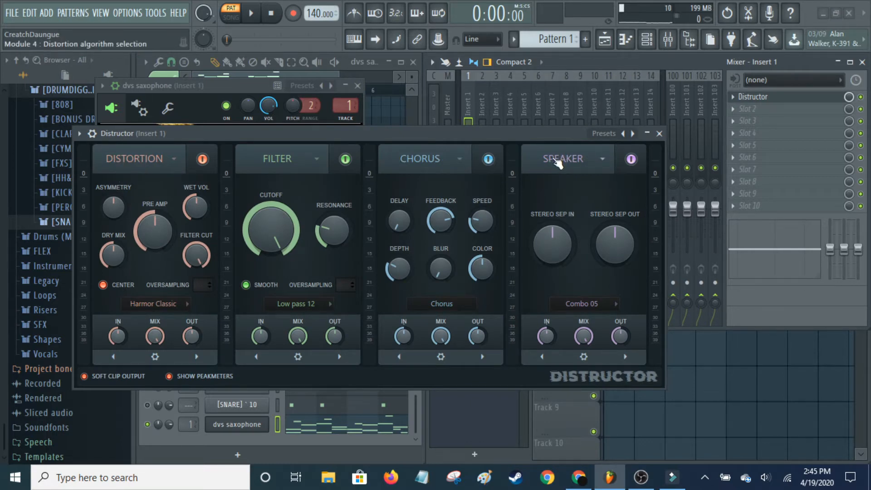
pyautogui.rightClick(639, 134)
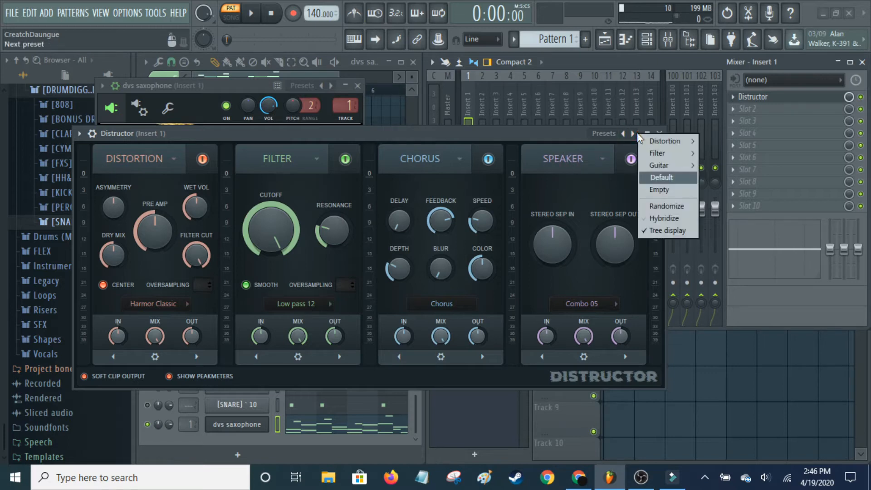
pyautogui.click(657, 190)
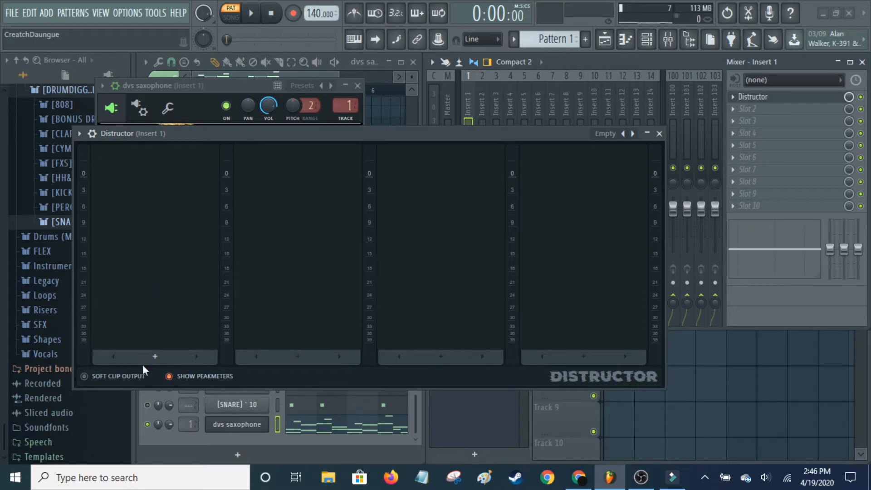
# Fill Distructor's four empty slots with Distortion, Filter, Chorus and Speaker modules, in that order
pyautogui.click(155, 356)
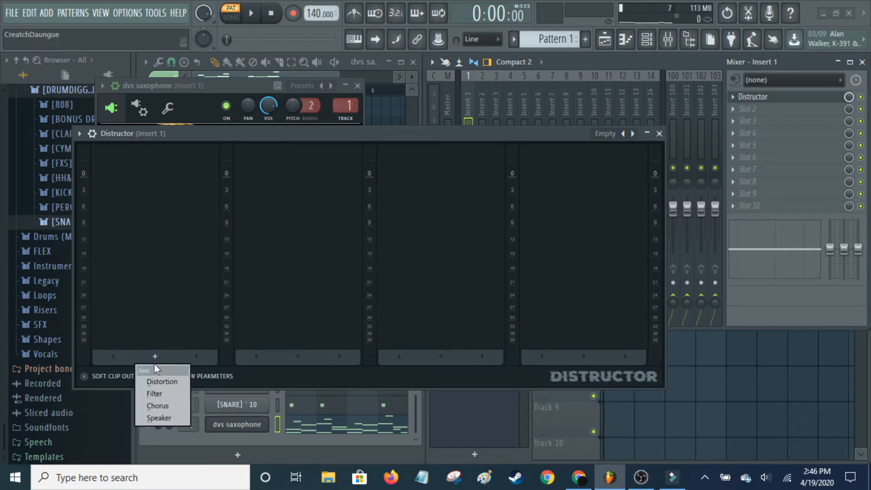
pyautogui.click(155, 355)
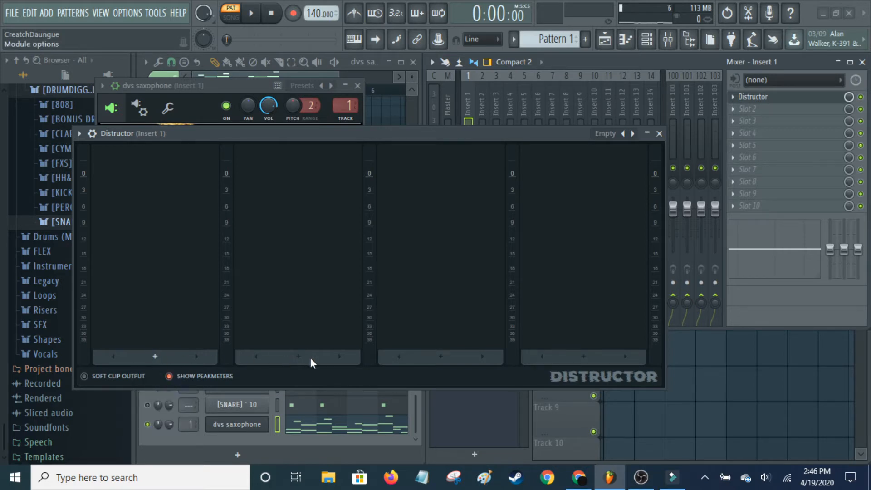
pyautogui.click(157, 357)
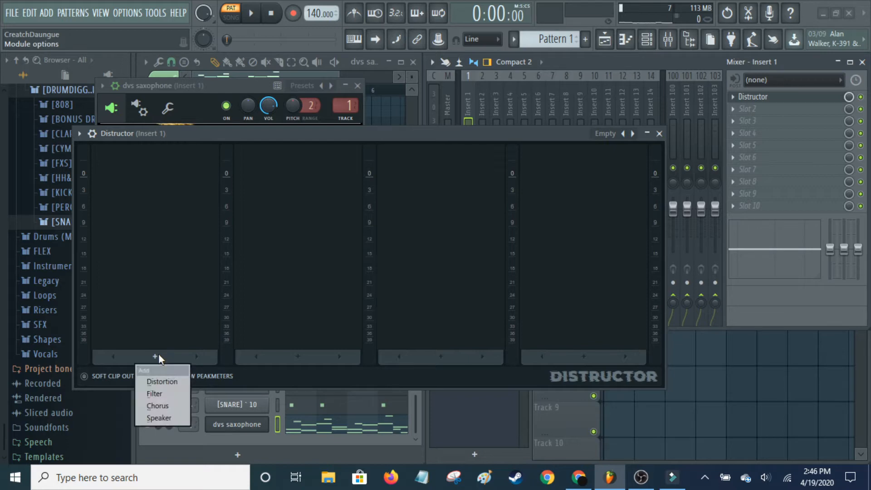
pyautogui.click(156, 381)
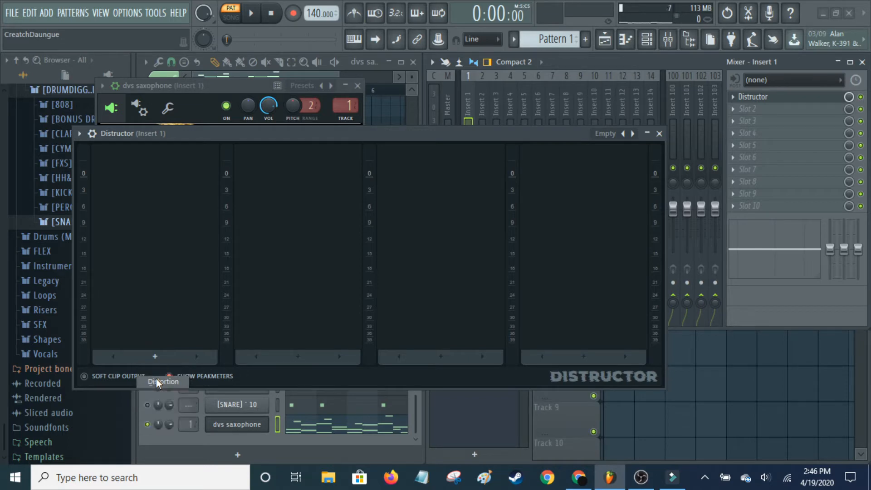
pyautogui.click(298, 356)
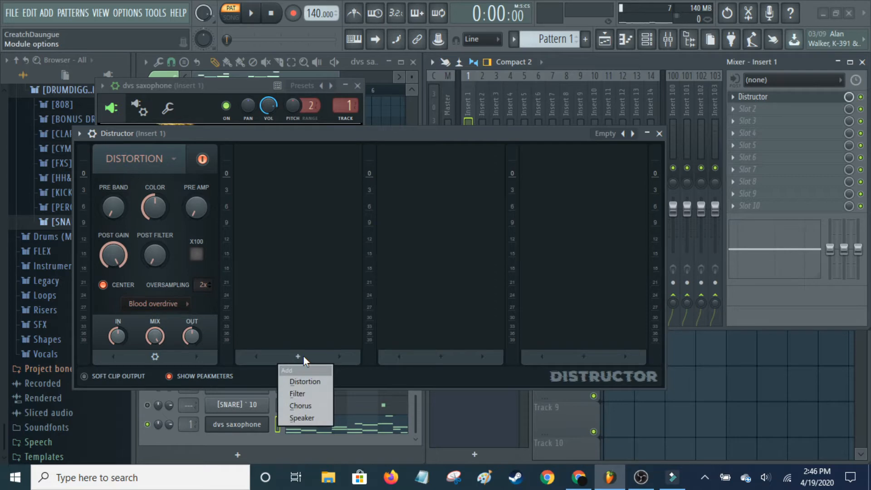
pyautogui.click(309, 393)
pyautogui.click(447, 360)
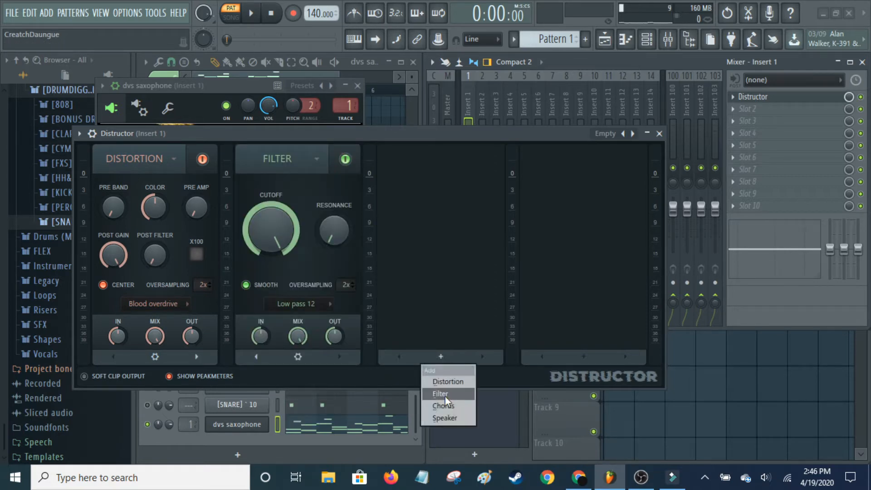
pyautogui.click(444, 404)
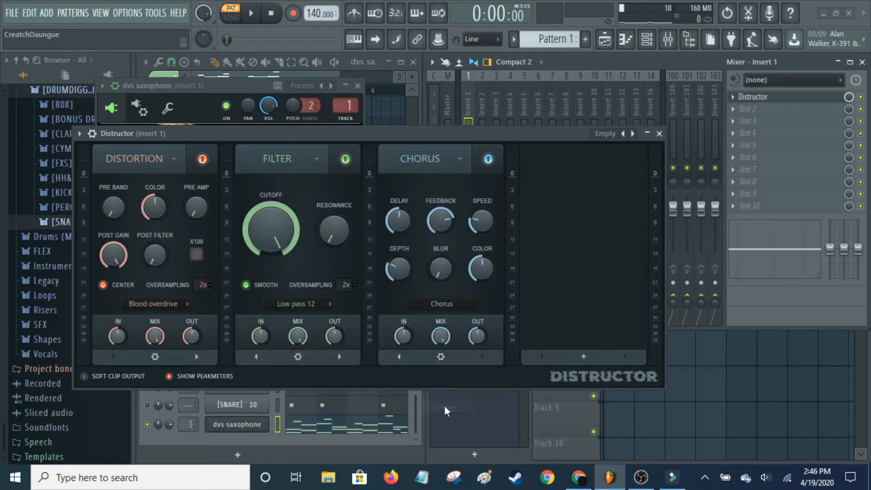
pyautogui.click(583, 359)
pyautogui.click(593, 416)
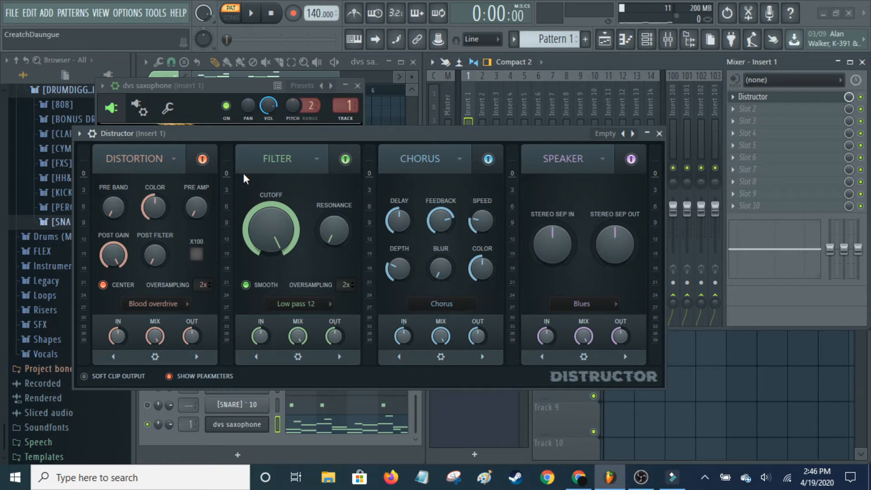
# Disable the Filter, Chorus and Speaker modules, leaving only the Distortion module enabled
pyautogui.click(203, 160)
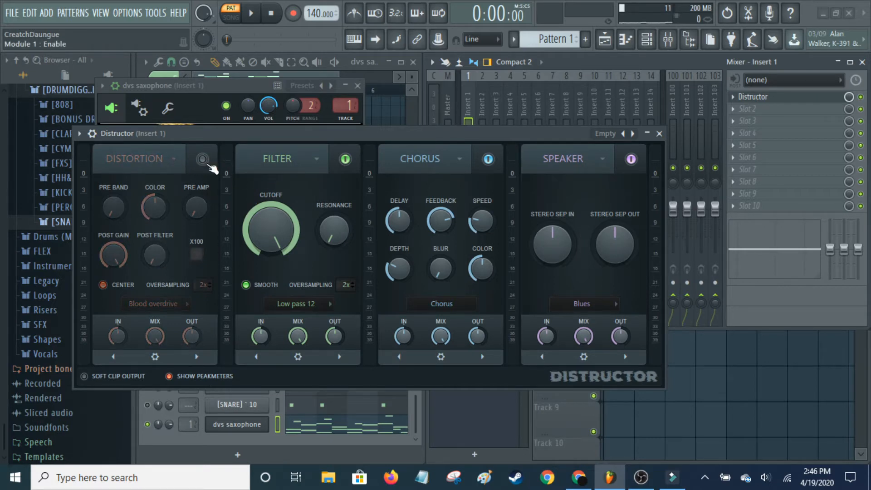
pyautogui.click(345, 160)
pyautogui.click(488, 159)
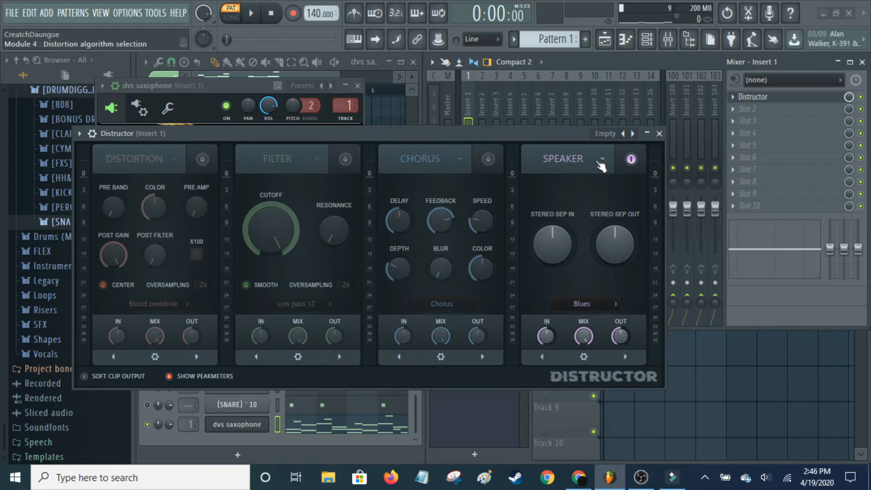
pyautogui.click(631, 159)
pyautogui.click(202, 160)
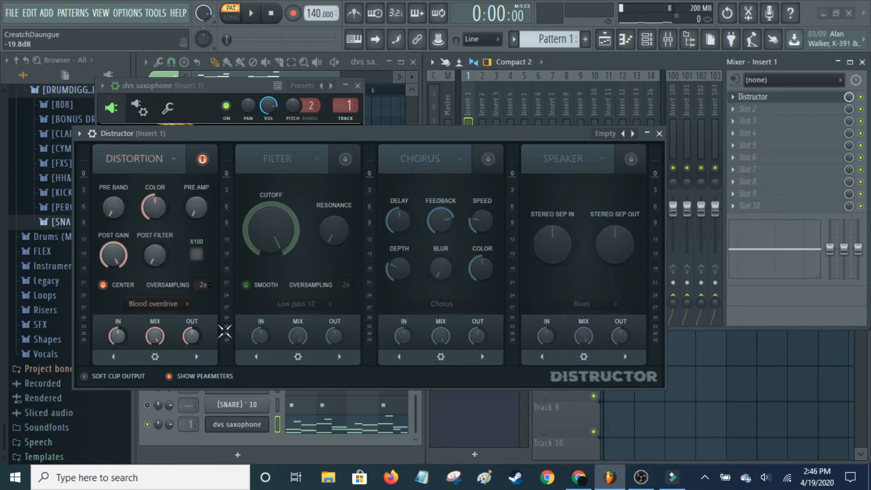
# Move the Distortion module along the chain to the last slot and back to the first slot
pyautogui.click(155, 358)
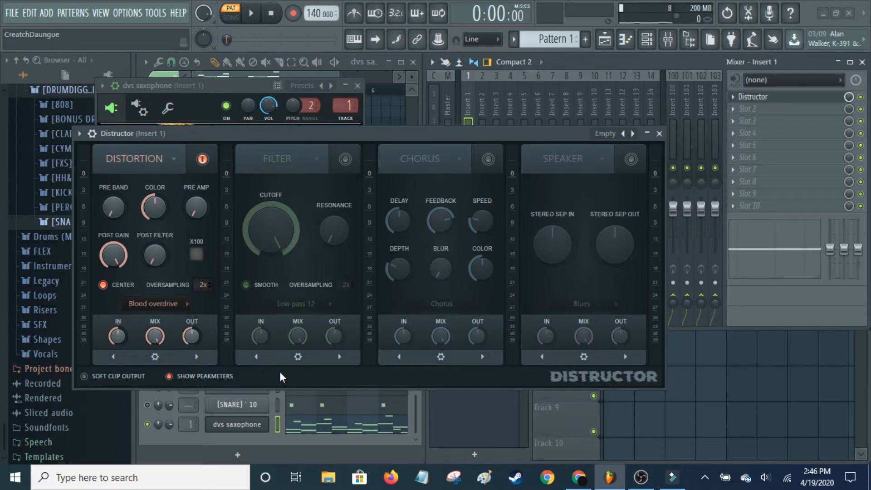
pyautogui.click(196, 356)
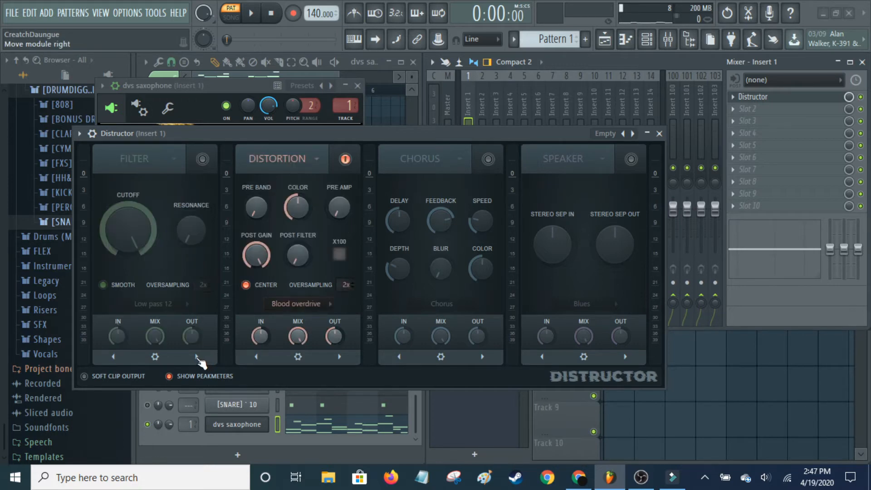
pyautogui.click(339, 357)
pyautogui.click(483, 357)
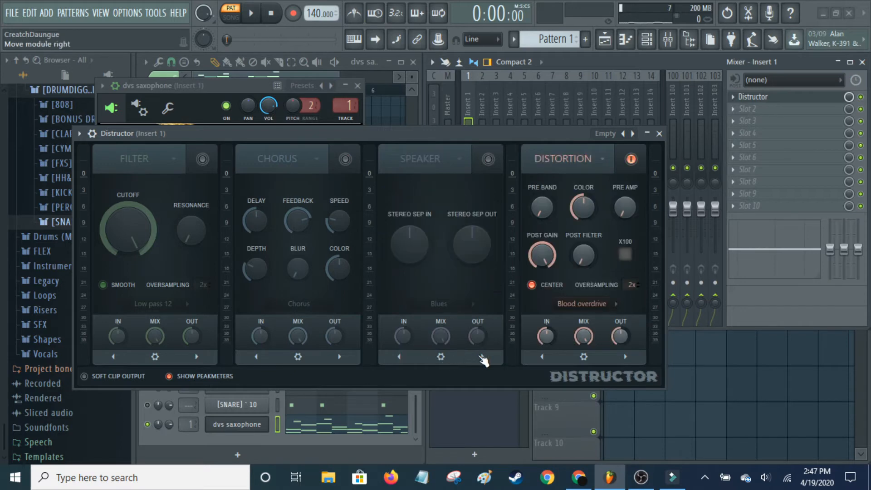
pyautogui.click(541, 356)
pyautogui.click(542, 357)
pyautogui.click(542, 357)
pyautogui.click(399, 358)
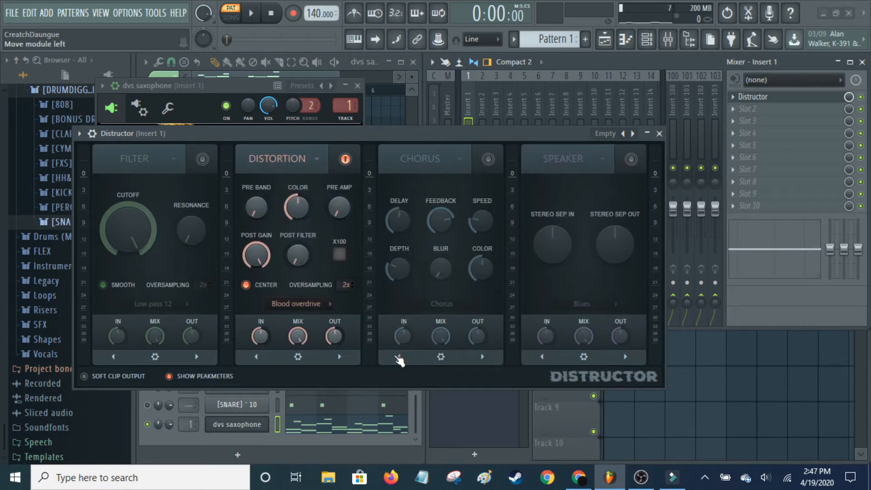
pyautogui.click(256, 357)
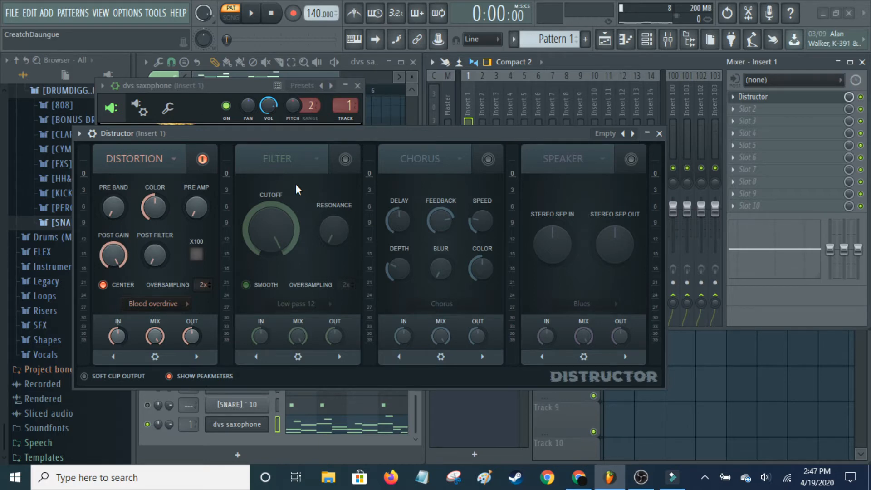
# Put the Distructor window away and load Fruity Blood Overdrive into effect slot 2 of Insert 1
pyautogui.click(658, 133)
pyautogui.click(745, 109)
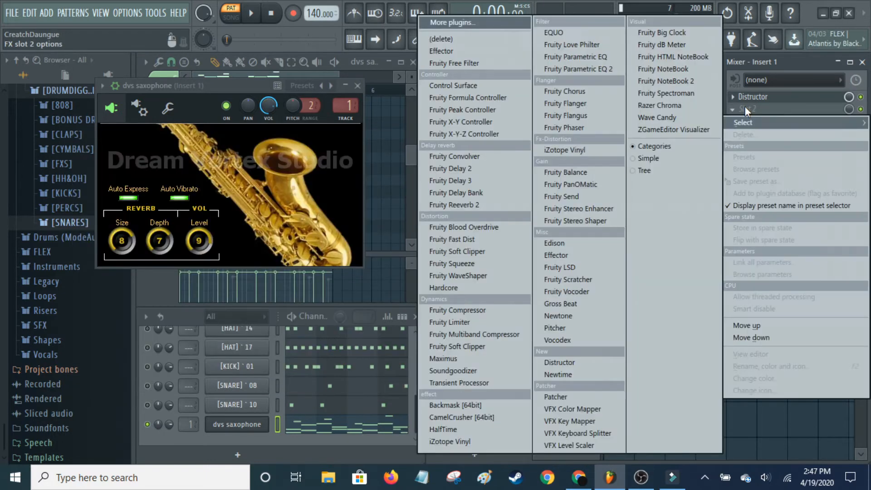
pyautogui.click(464, 227)
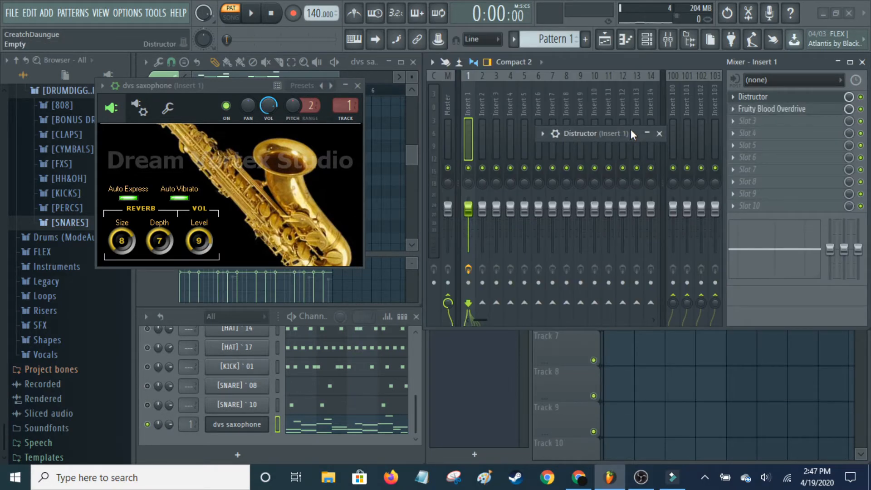
pyautogui.click(759, 120)
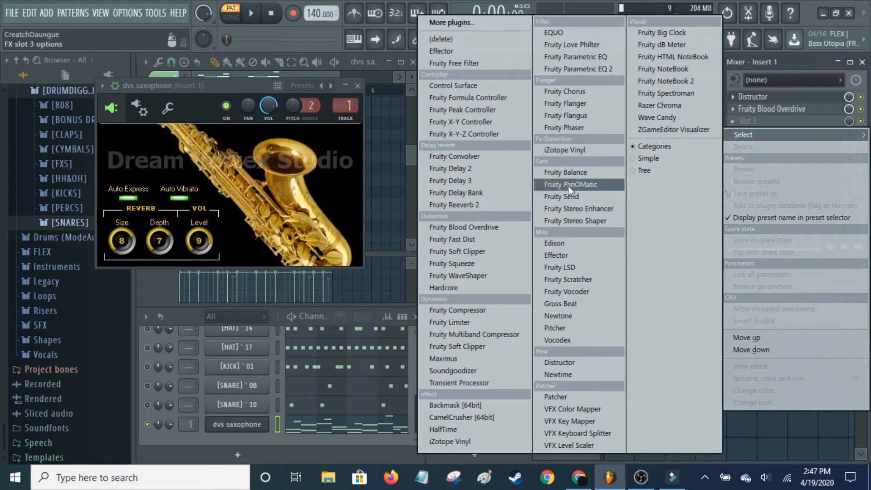
pyautogui.click(797, 55)
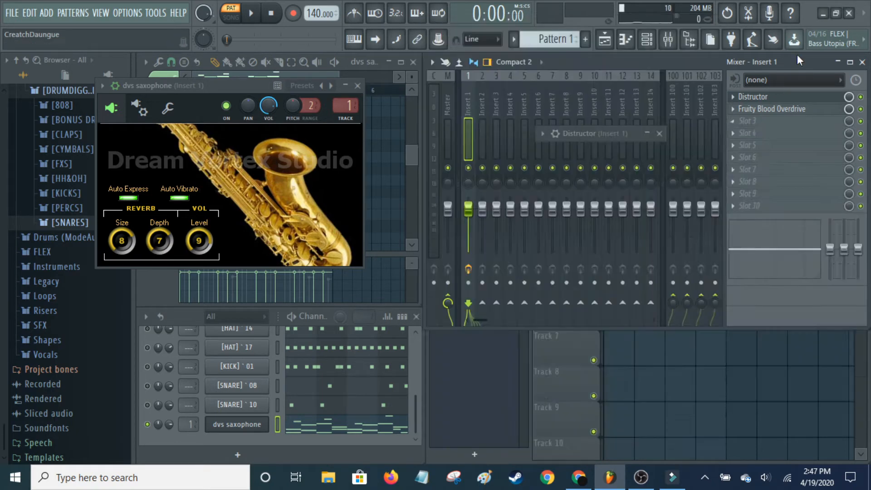
# Examine the Fruity Blood Overdrive controls, close its window and delete the effect from slot 2
pyautogui.click(772, 111)
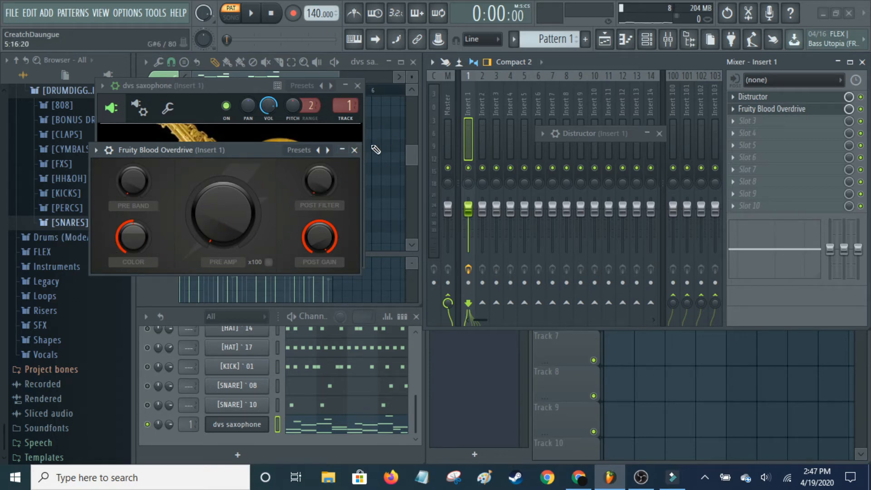
pyautogui.click(355, 150)
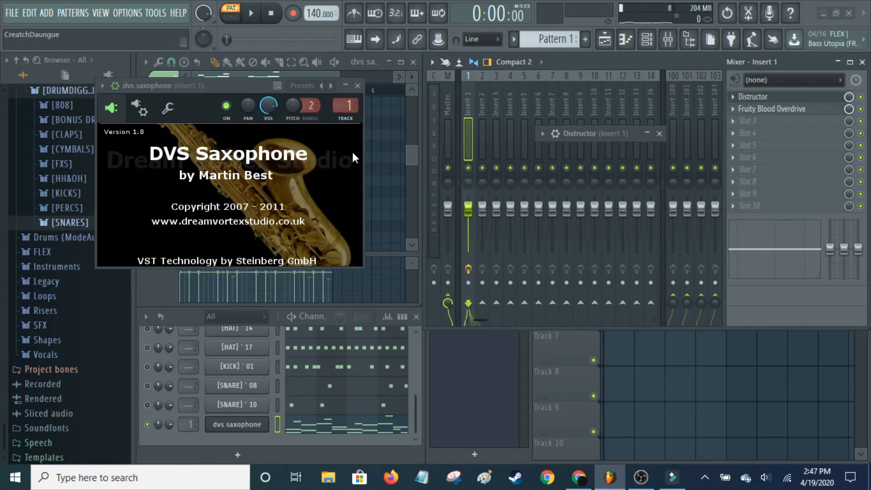
pyautogui.click(733, 109)
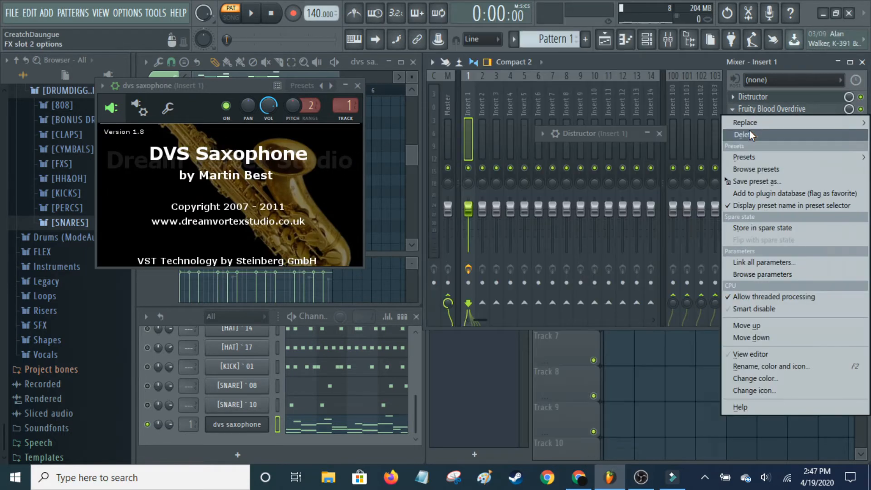
pyautogui.click(749, 132)
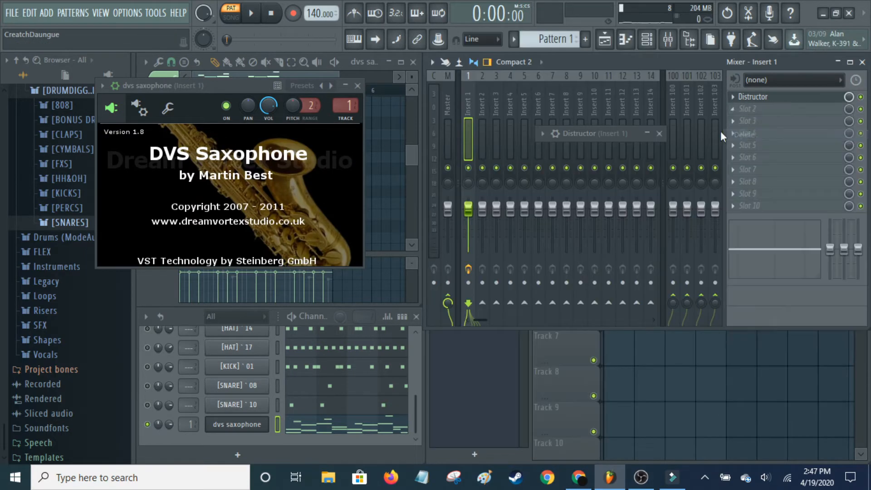
# Restore the Distructor window and change the Distortion algorithm, trying Harmor Bitcrush before choosing Aperture
pyautogui.click(647, 134)
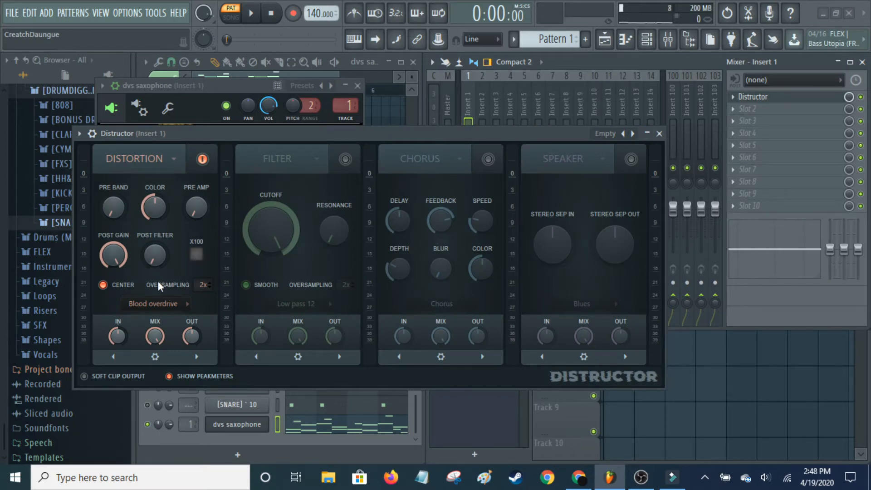
pyautogui.click(169, 307)
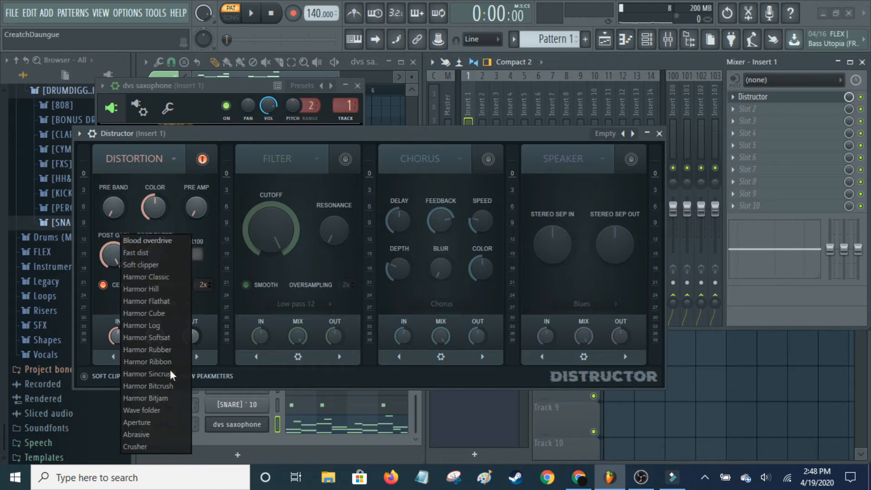
pyautogui.click(168, 386)
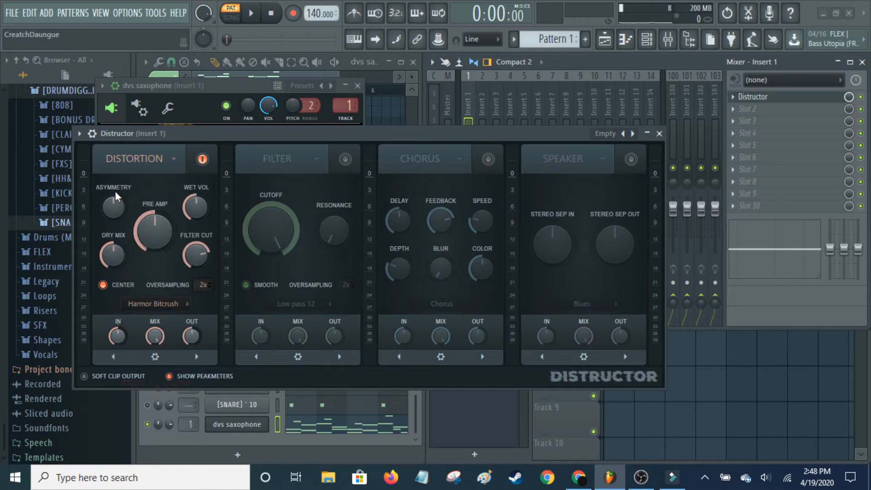
pyautogui.click(162, 313)
pyautogui.click(177, 386)
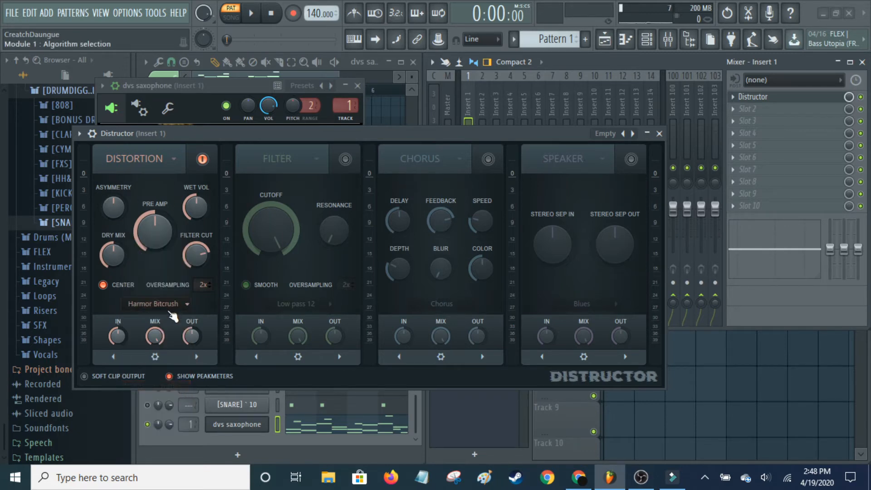
pyautogui.click(175, 308)
pyautogui.click(165, 424)
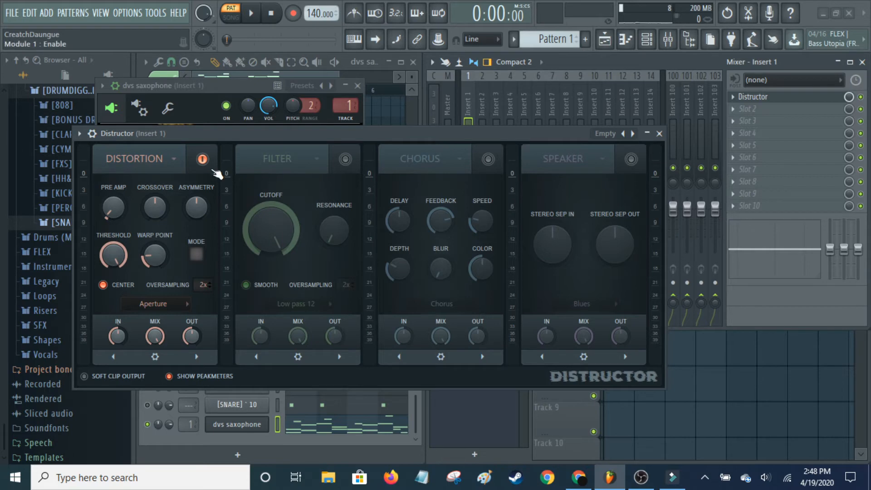
# Disable the Distortion module and enable the Filter module in Distructor
pyautogui.click(203, 159)
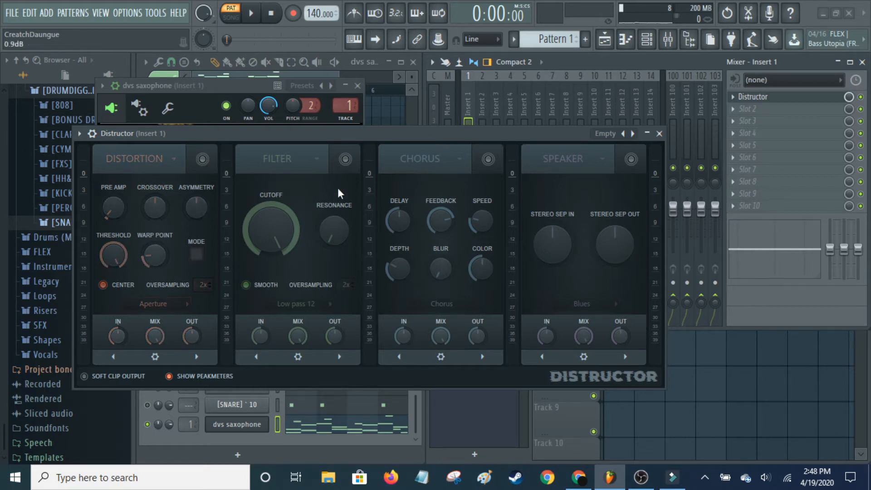
pyautogui.click(345, 159)
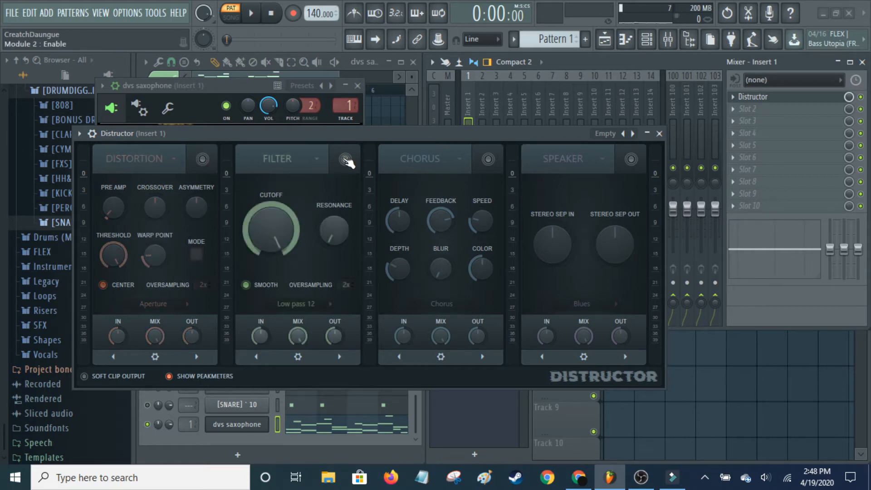
# Try the Distortion type in Distructor's second module and switch the module back to Filter
pyautogui.click(293, 155)
pyautogui.click(303, 160)
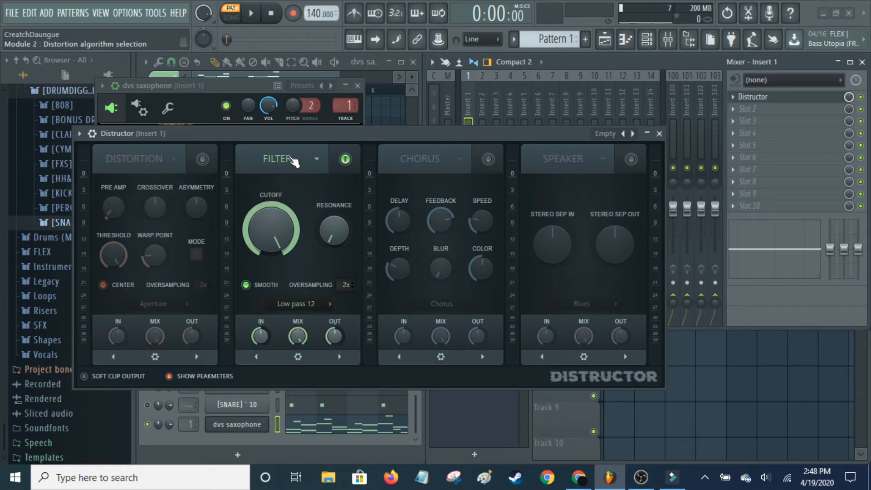
pyautogui.click(293, 163)
pyautogui.click(293, 176)
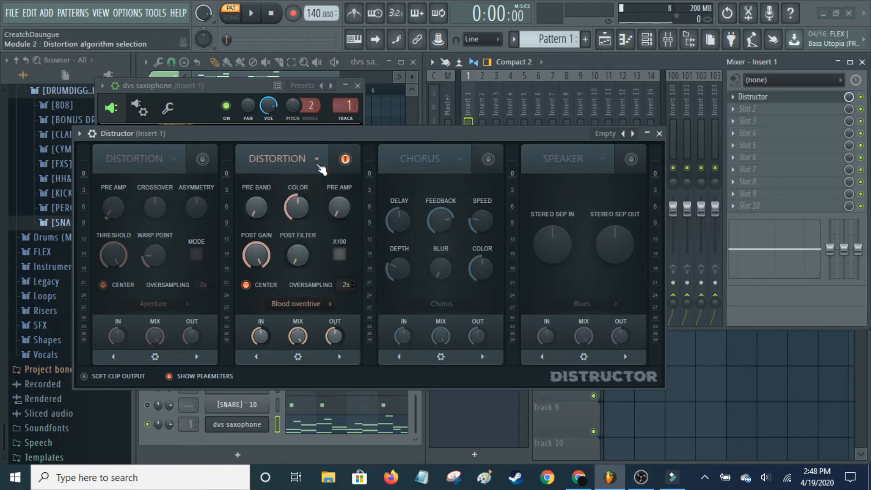
pyautogui.click(295, 165)
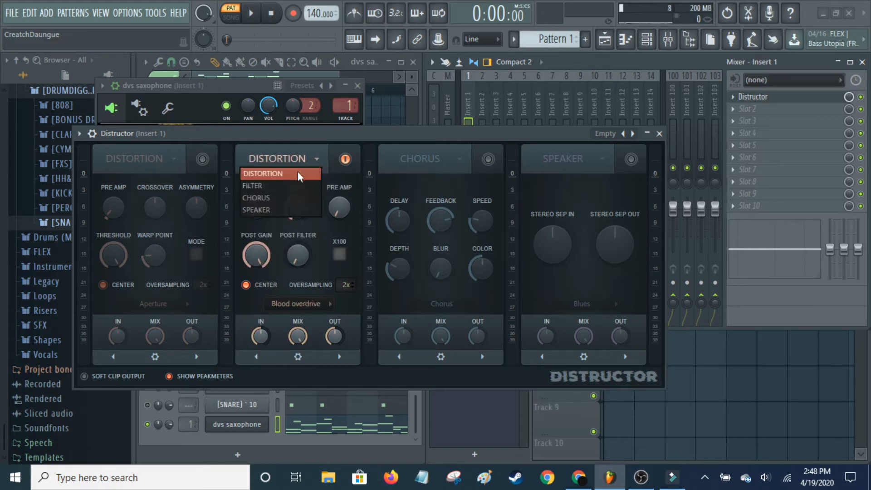
pyautogui.click(297, 174)
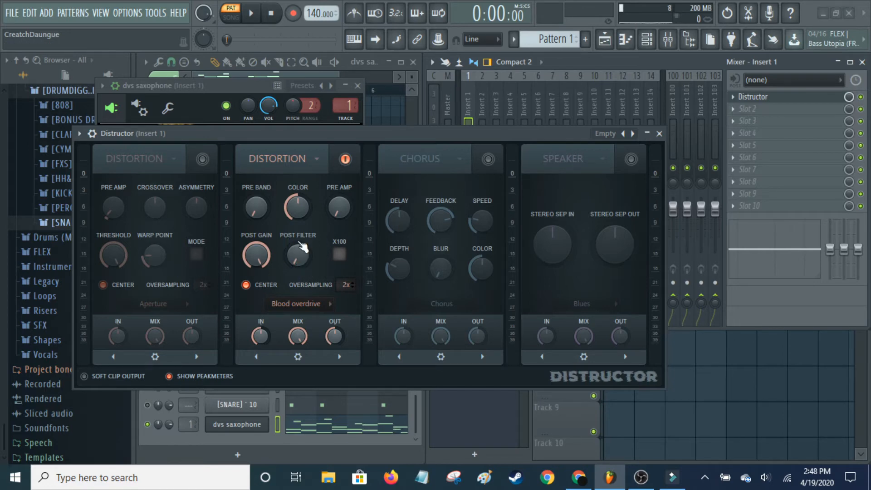
pyautogui.click(280, 166)
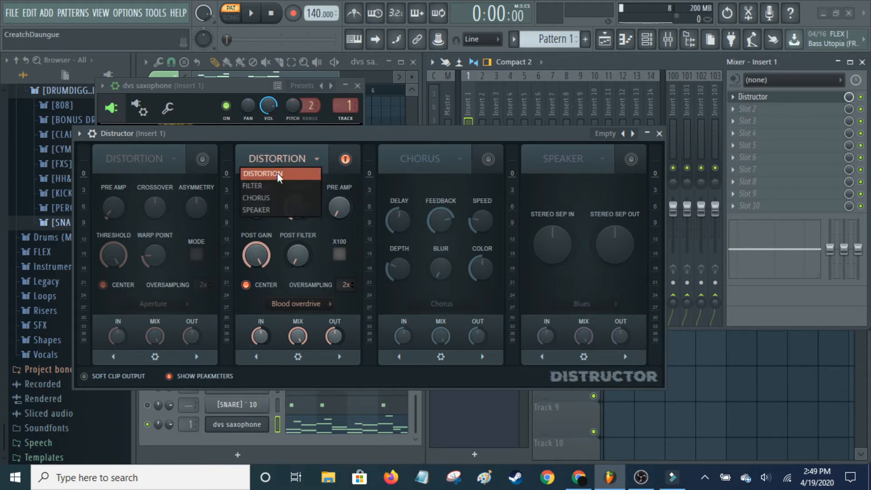
pyautogui.click(277, 184)
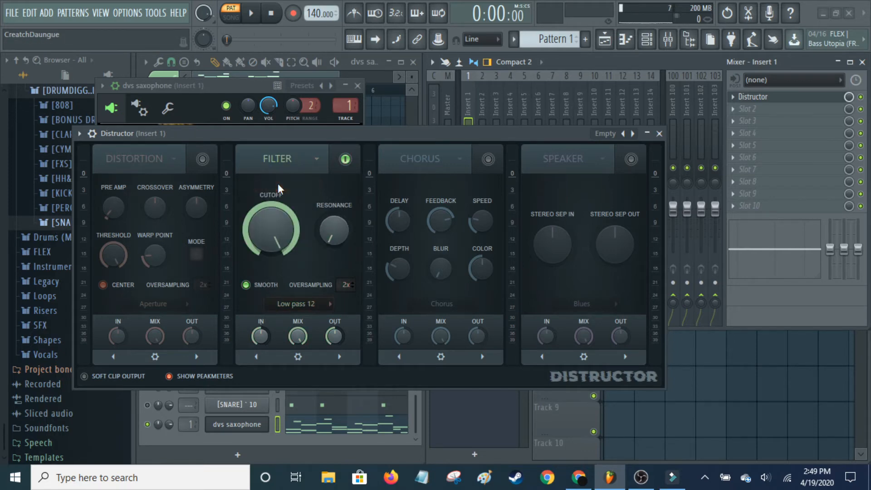
# Set the Filter module's type to Low pass 6 and start playing the pattern with Distructor in front
pyautogui.click(319, 303)
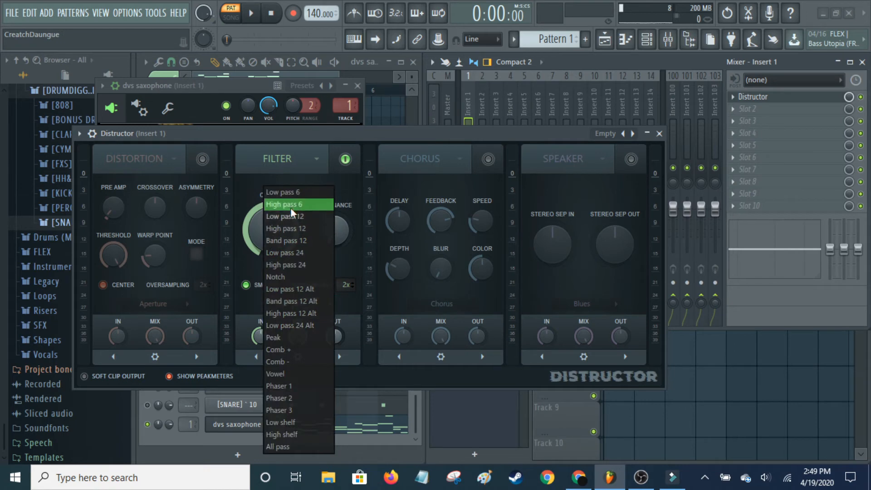
pyautogui.click(290, 193)
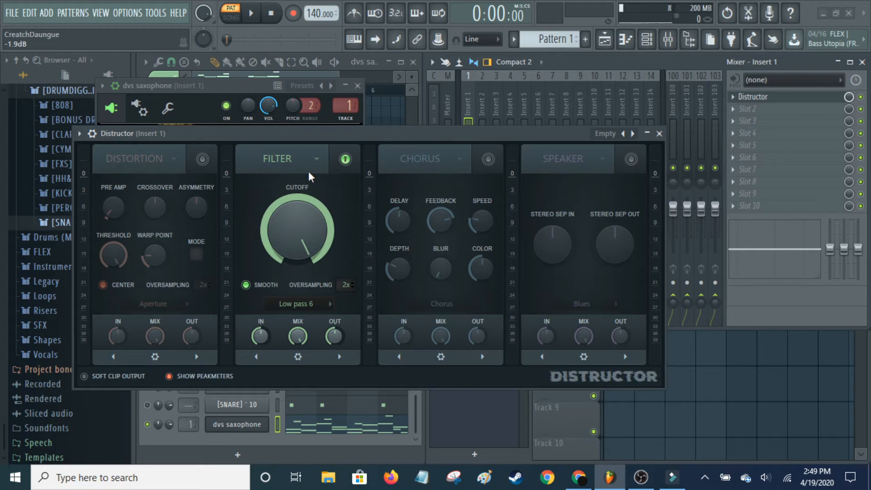
pyautogui.click(233, 82)
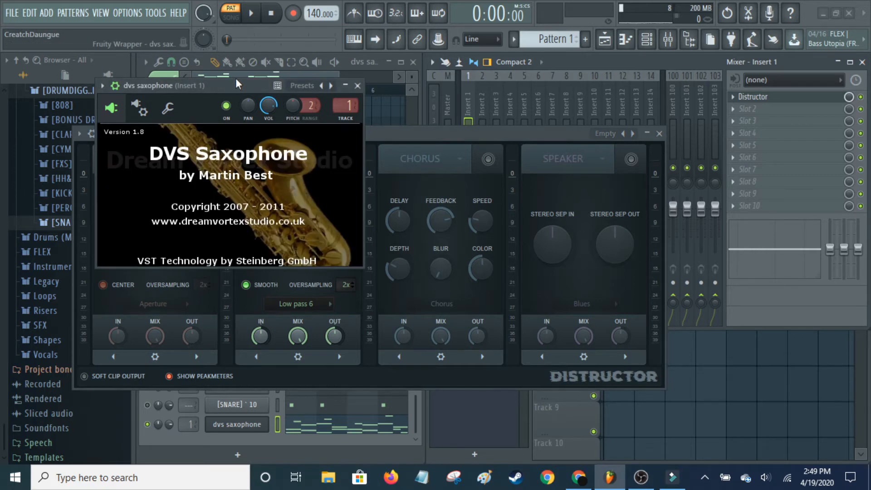
pyautogui.click(251, 17)
pyautogui.click(425, 135)
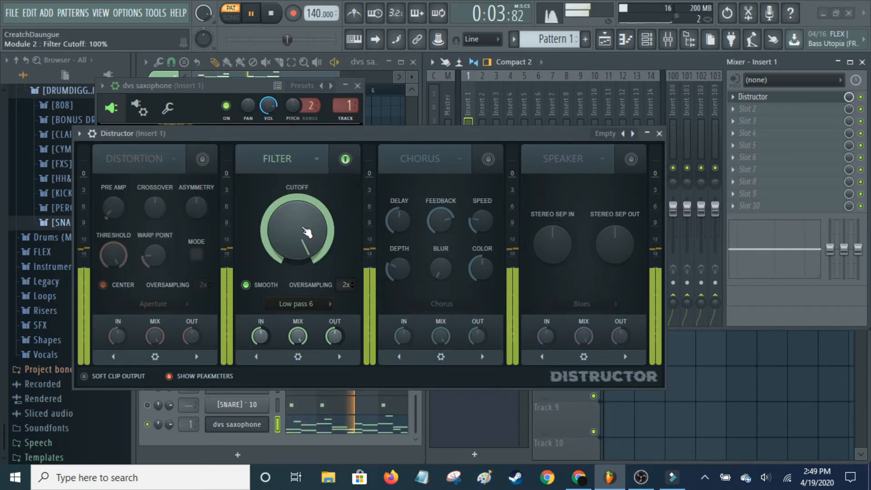
# Lower the Low pass 6 cutoff through 66% down to 23%, and switch Smooth off and on again
pyautogui.moveTo(306, 232); pyautogui.dragTo(282, 307)
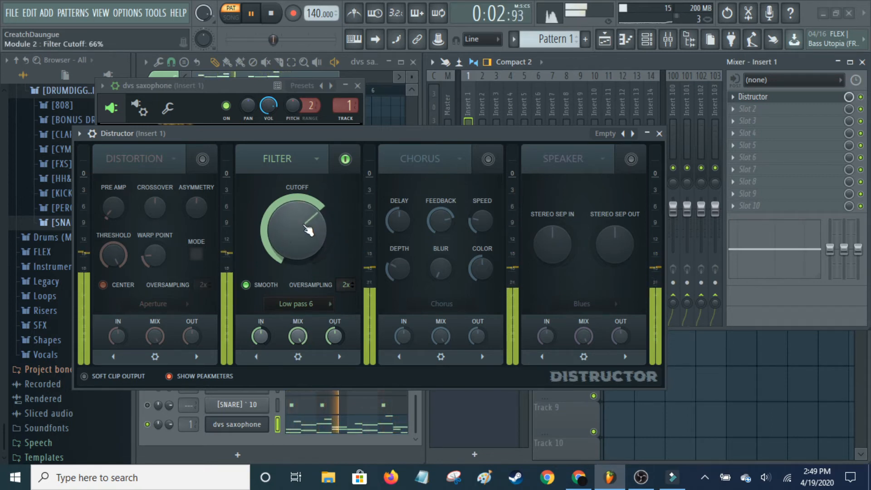
pyautogui.moveTo(308, 230); pyautogui.dragTo(308, 253)
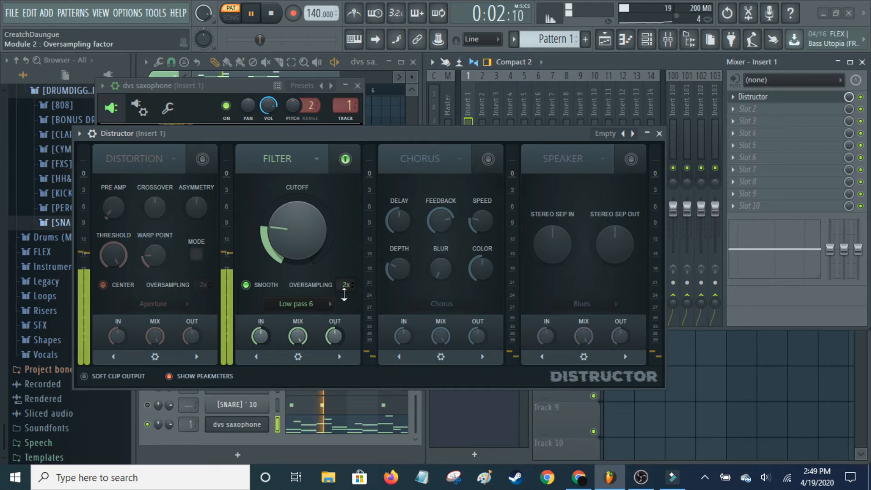
pyautogui.click(247, 287)
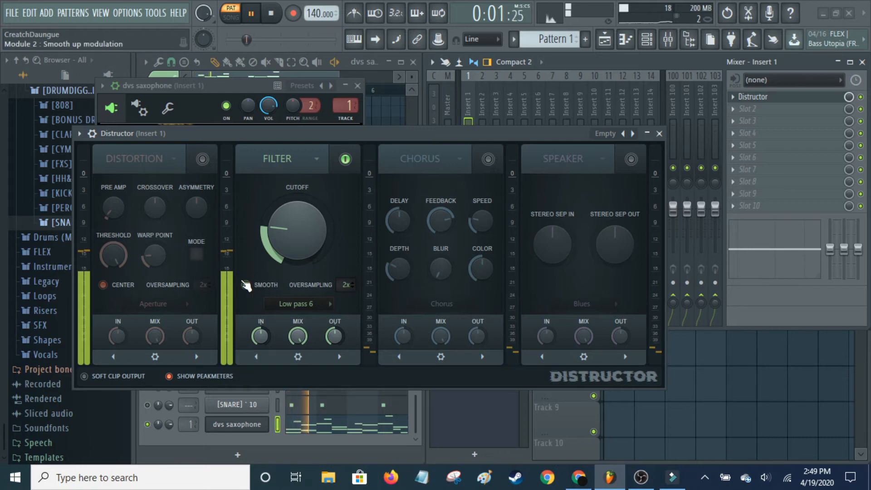
pyautogui.click(246, 285)
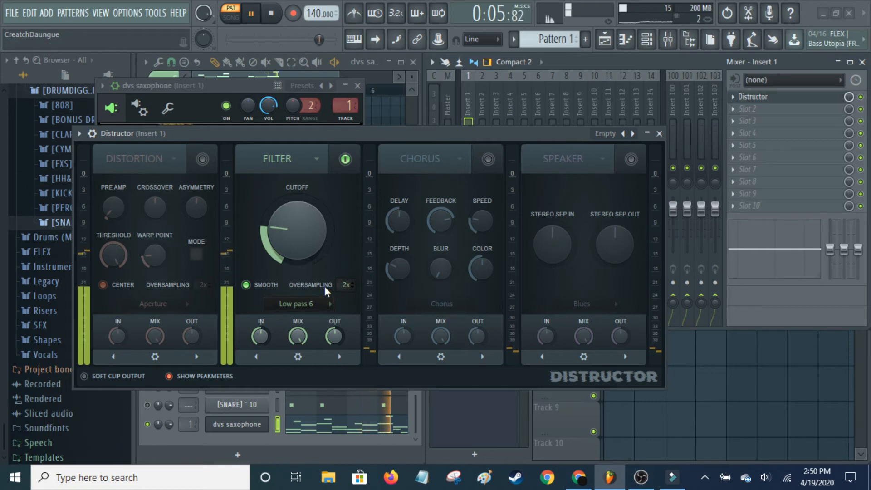
# Look through the filter types and change the Filter module to Notch
pyautogui.click(308, 305)
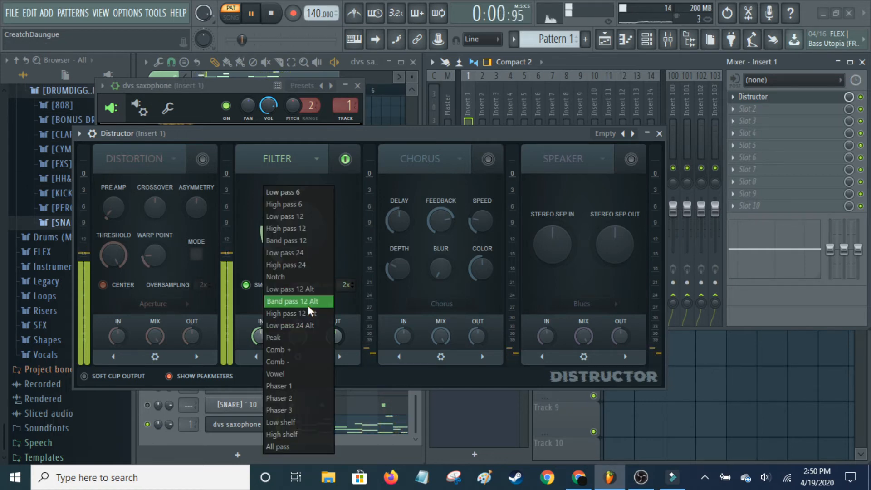
pyautogui.click(343, 225)
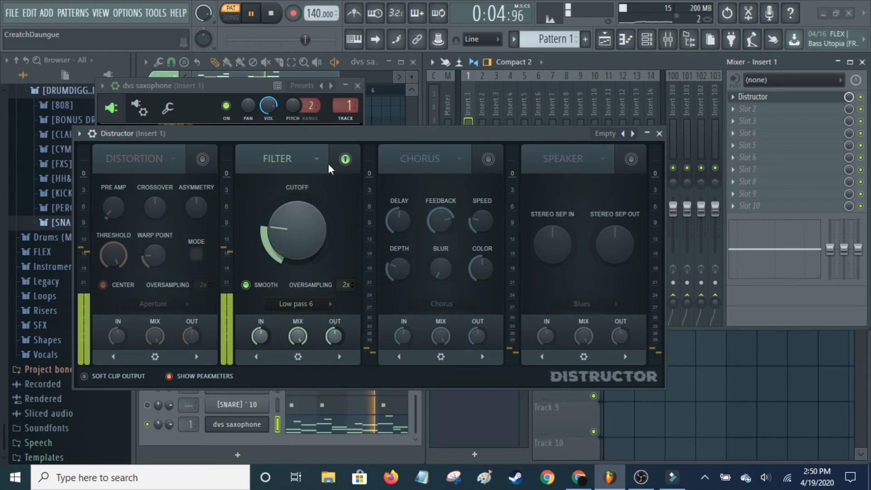
pyautogui.click(290, 304)
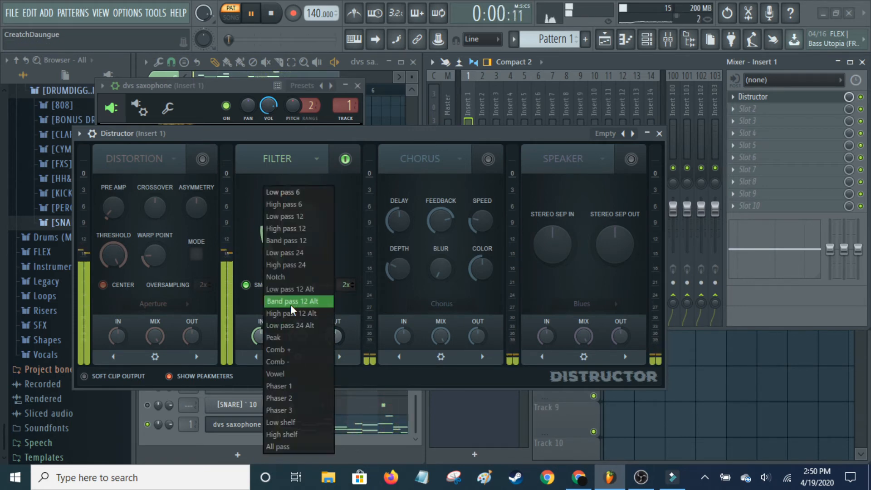
pyautogui.click(292, 276)
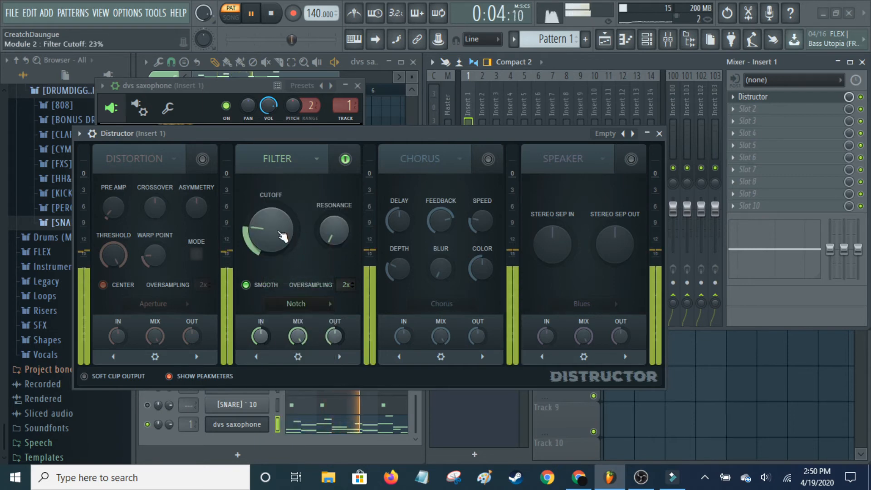
# Vary the Notch filter's cutoff during playback, stop the pattern, and adjust the filter controls with resonance raised to maximum
pyautogui.moveTo(279, 233); pyautogui.dragTo(280, 238)
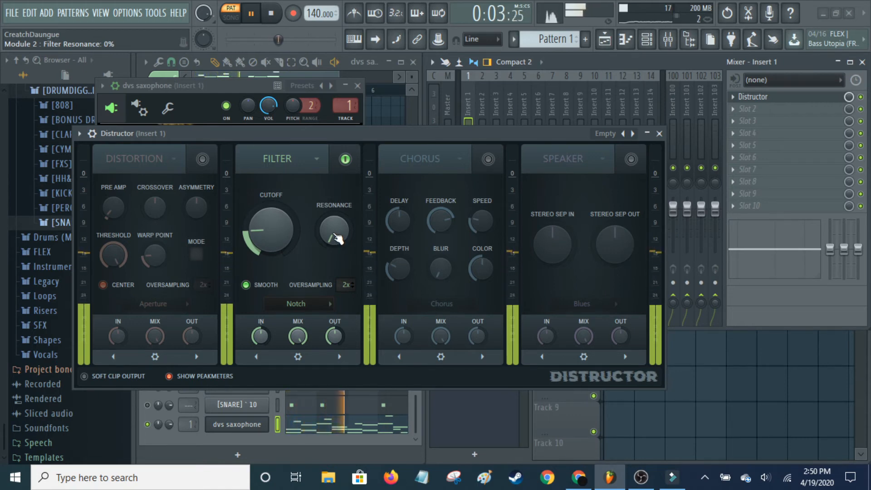
pyautogui.moveTo(275, 233); pyautogui.dragTo(275, 242)
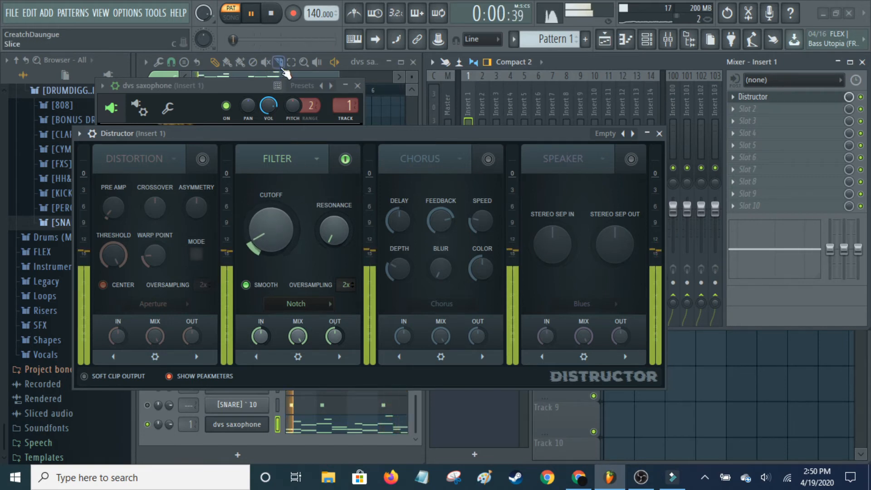
pyautogui.press('space')
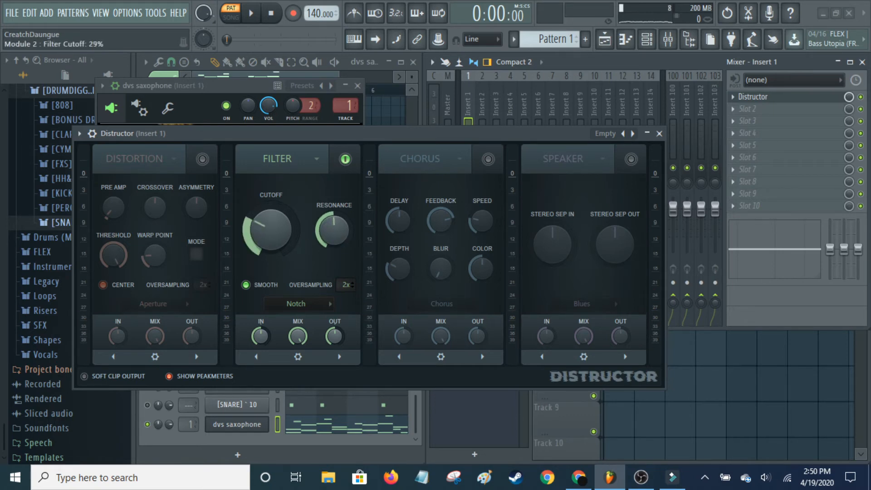
pyautogui.moveTo(253, 208); pyautogui.dragTo(258, 248)
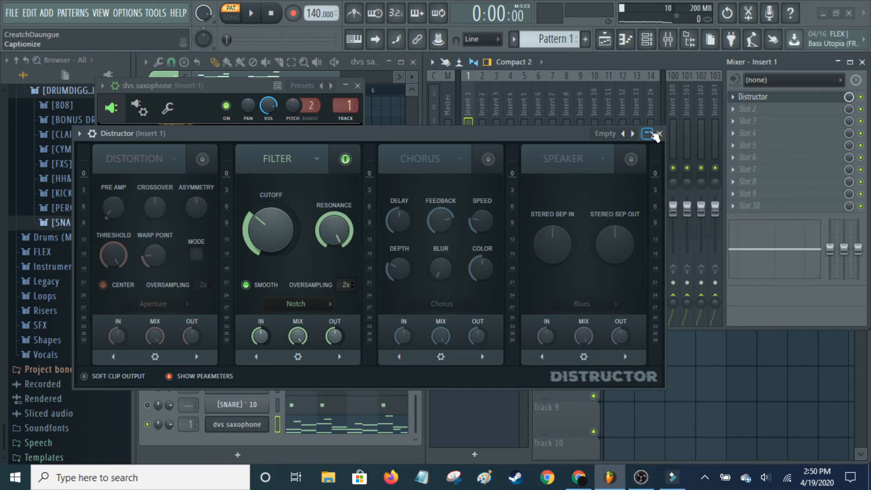
# Load Fruity Parametric EQ 2 into effect slot 2 of Insert 1 and boost band 4 to the top of the graph
pyautogui.click(745, 111)
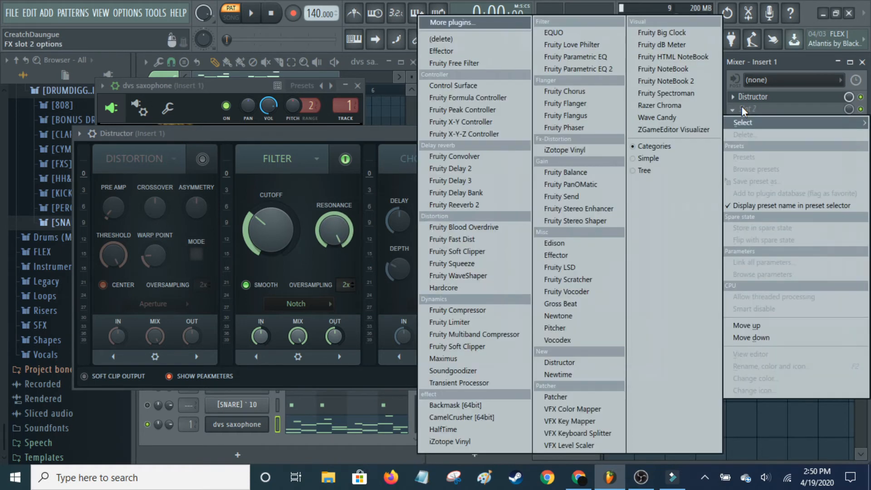
pyautogui.click(597, 69)
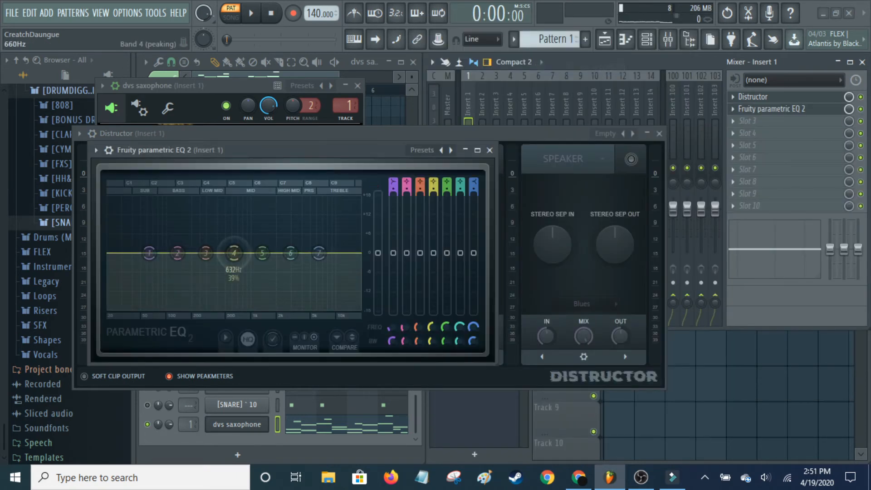
pyautogui.moveTo(234, 253); pyautogui.dragTo(239, 205)
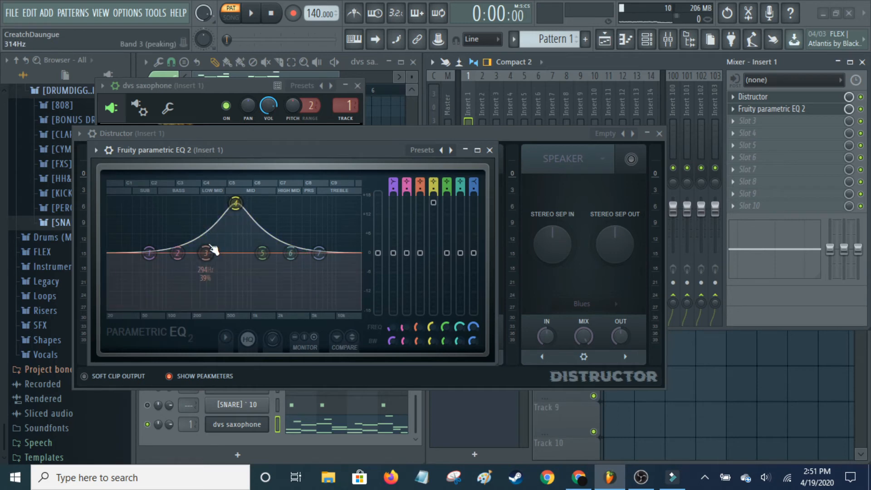
pyautogui.moveTo(235, 203)
pyautogui.mouseDown()
pyautogui.moveTo(236, 244)
pyautogui.moveTo(236, 196)
pyautogui.mouseUp()
pyautogui.rightClick(236, 198)
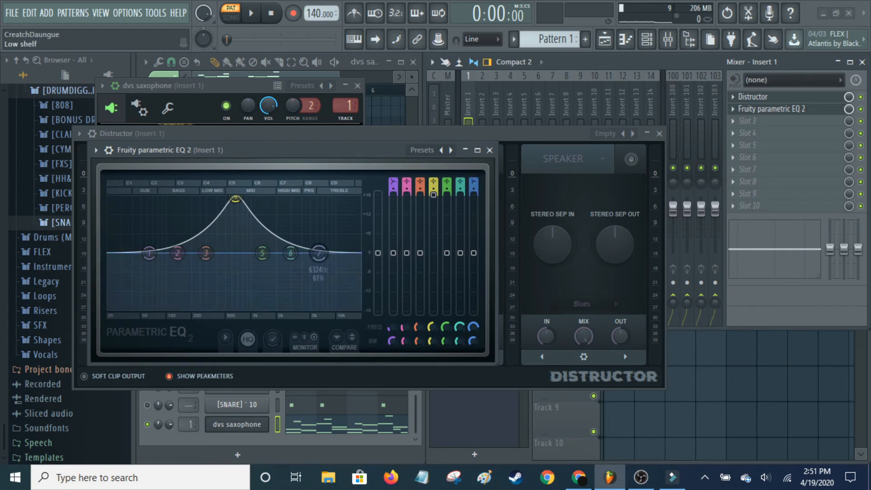
# Make EQ band 7 a Steep 6 low pass, lower its frequency to band 5, move the band 4 peak beside it and close the EQ
pyautogui.moveTo(474, 182); pyautogui.dragTo(473, 198)
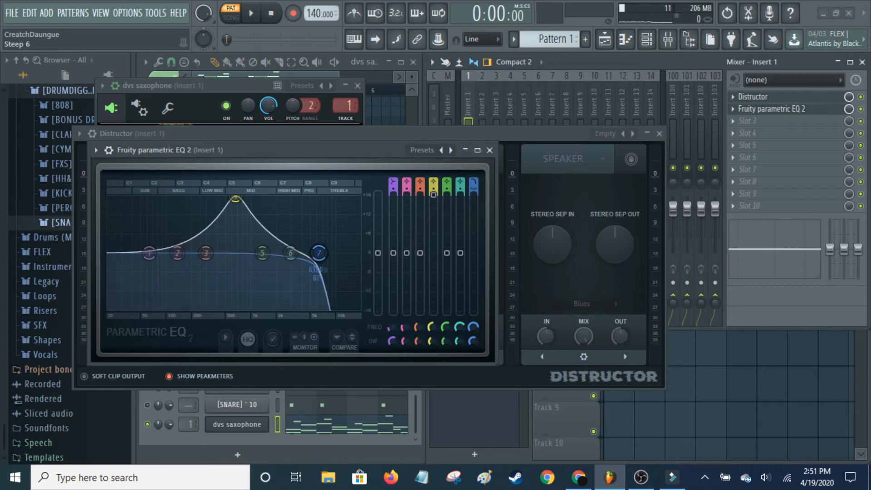
pyautogui.moveTo(319, 253); pyautogui.dragTo(263, 253)
pyautogui.moveTo(235, 197); pyautogui.dragTo(261, 199)
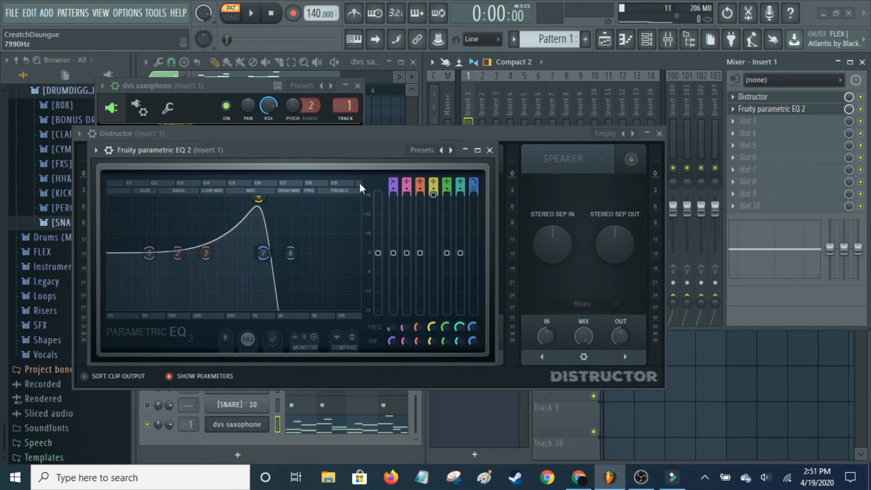
pyautogui.click(490, 150)
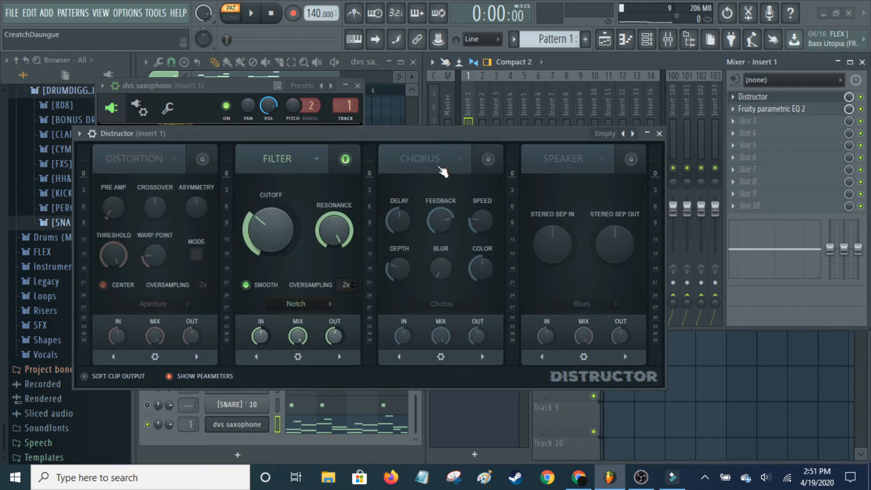
# Switch the only active Distructor module from Filter to Chorus, and on to Speaker
pyautogui.click(345, 160)
pyautogui.click(489, 159)
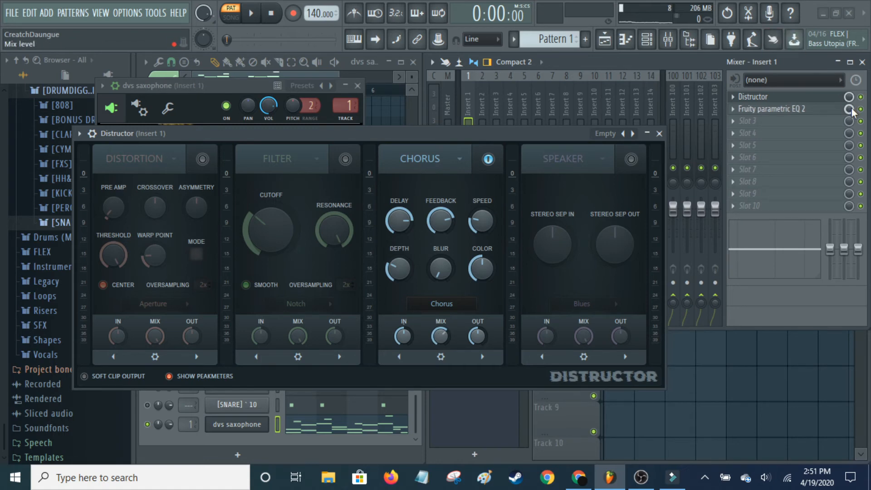
pyautogui.moveTo(852, 97); pyautogui.dragTo(852, 113)
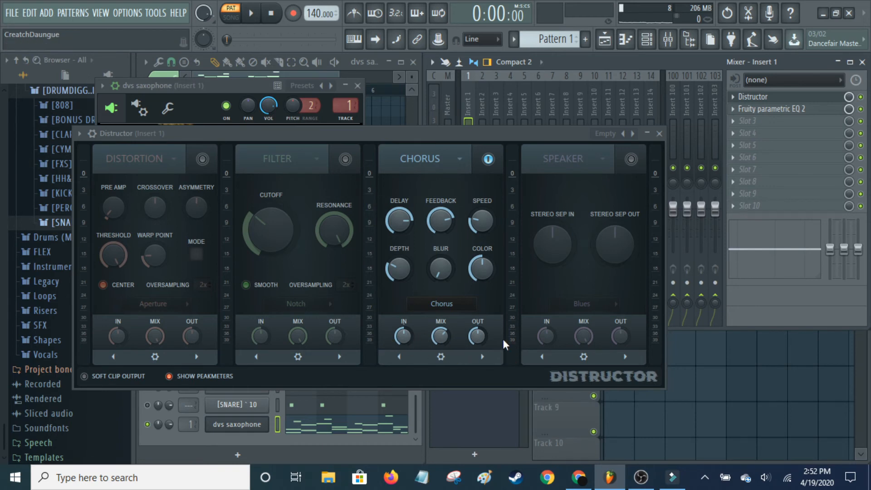
pyautogui.click(498, 158)
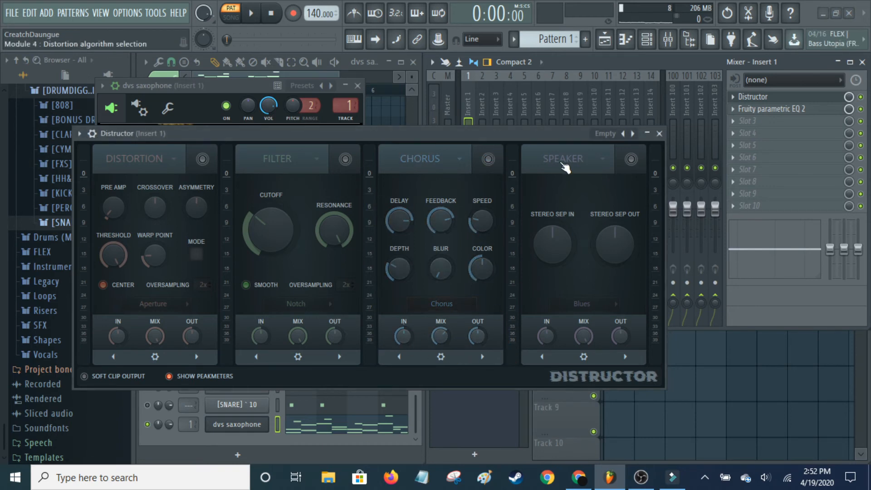
pyautogui.click(632, 161)
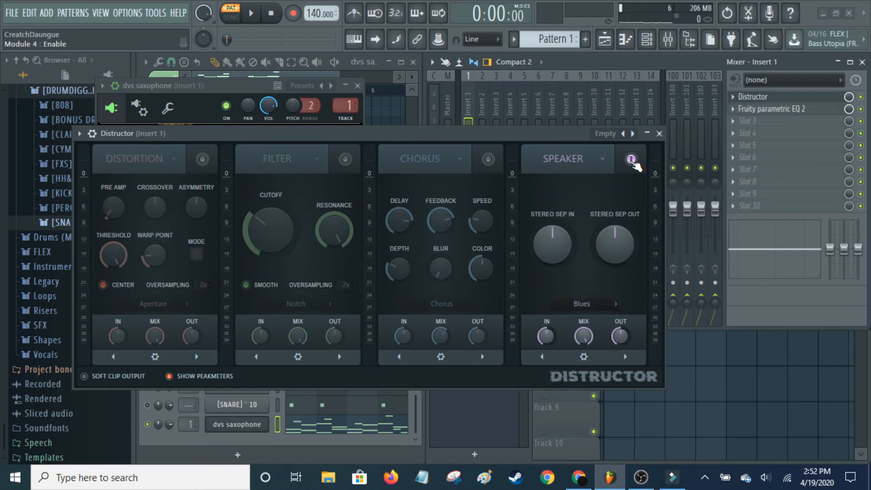
# Load iZotope Vinyl into effect slot 3 of Insert 1 and close its plugin window
pyautogui.click(647, 134)
pyautogui.moveTo(644, 131); pyautogui.dragTo(161, 146)
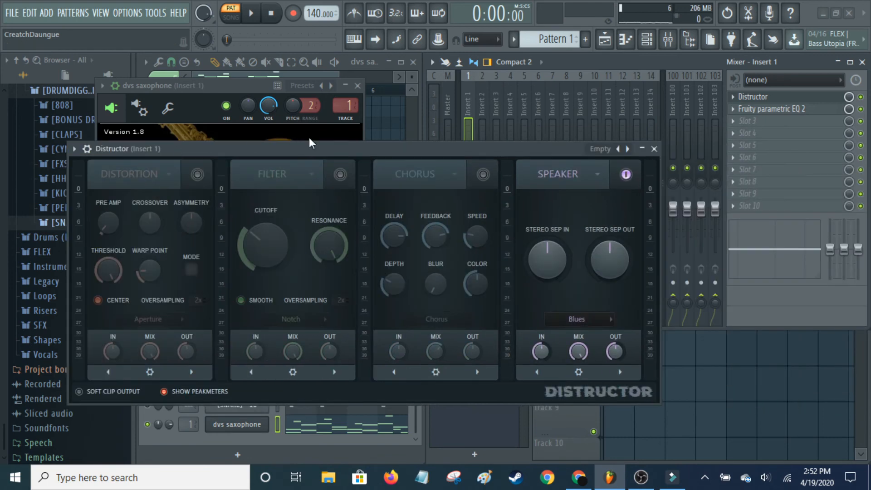
pyautogui.click(642, 149)
pyautogui.click(780, 120)
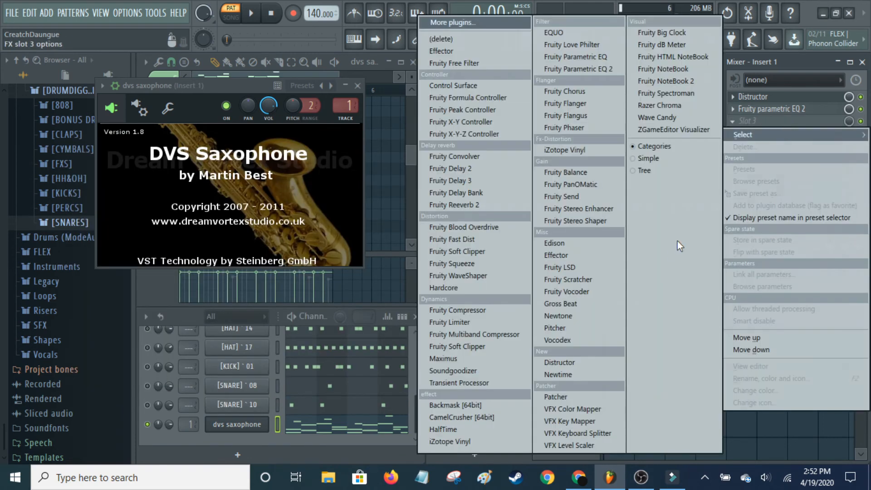
pyautogui.click(449, 442)
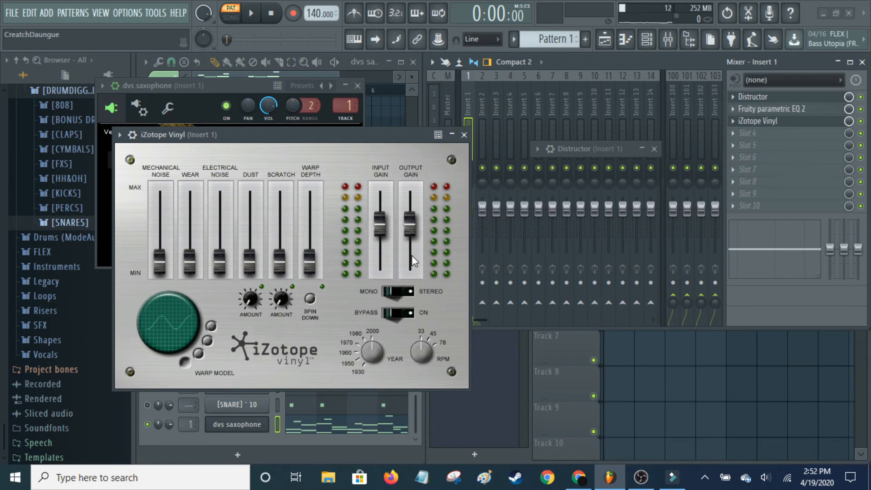
pyautogui.click(464, 135)
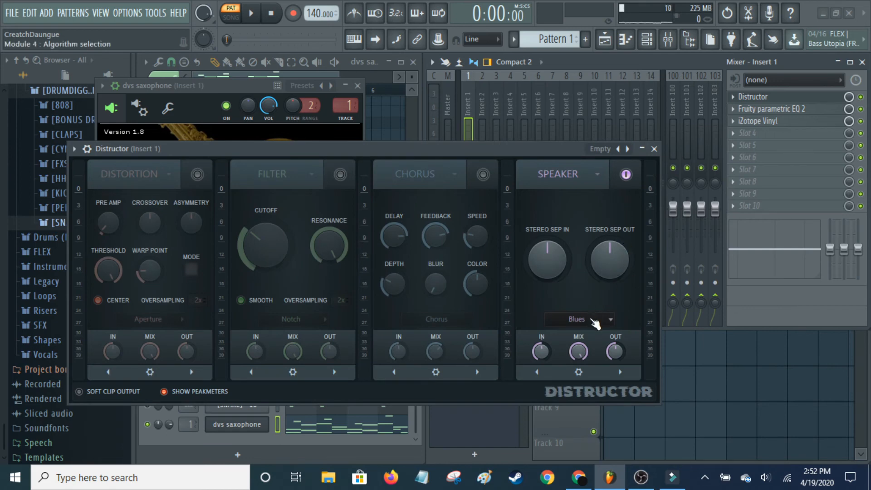
# Play the pattern while switching the Speaker module's algorithm to Metal and on to Close, and stop playback
pyautogui.press('space')
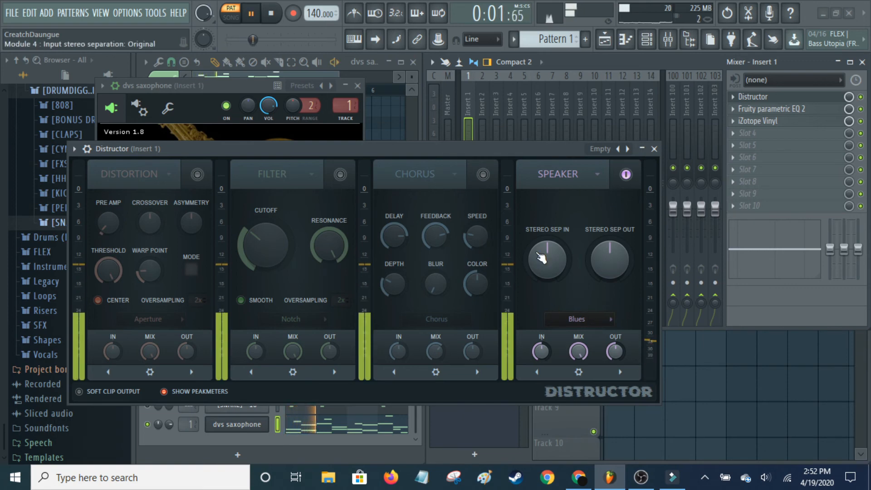
pyautogui.click(592, 318)
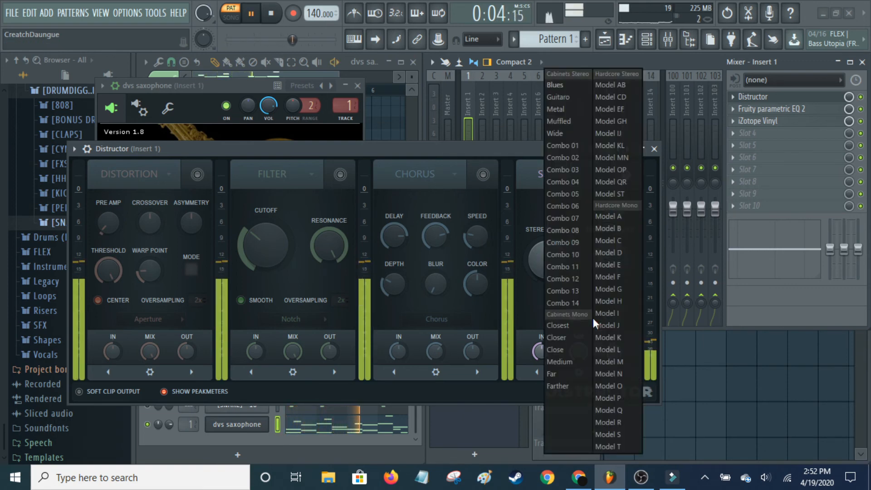
pyautogui.click(562, 109)
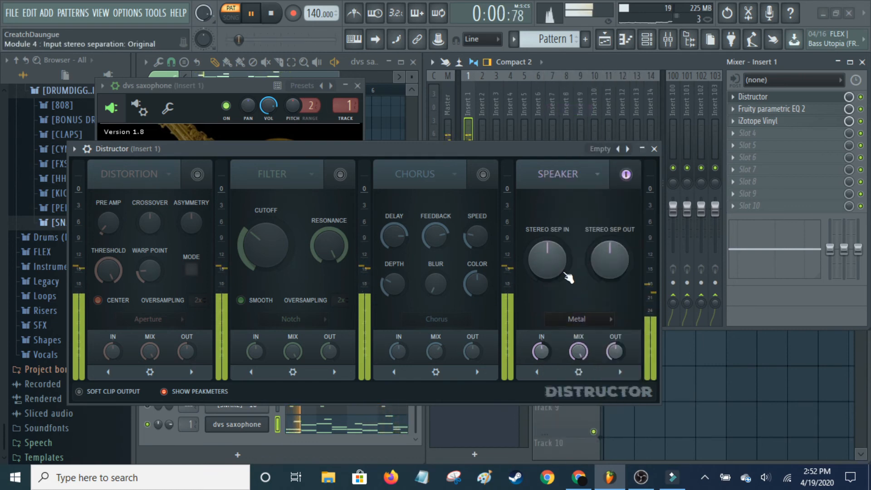
pyautogui.click(585, 318)
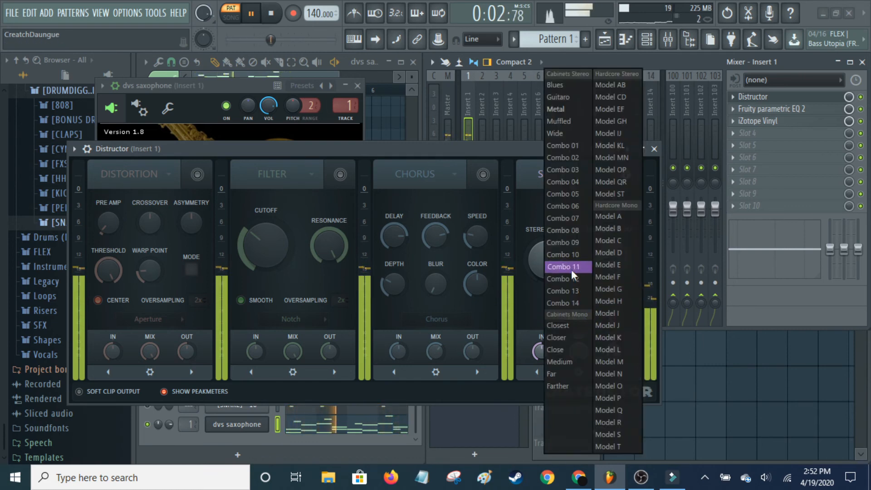
pyautogui.click(568, 349)
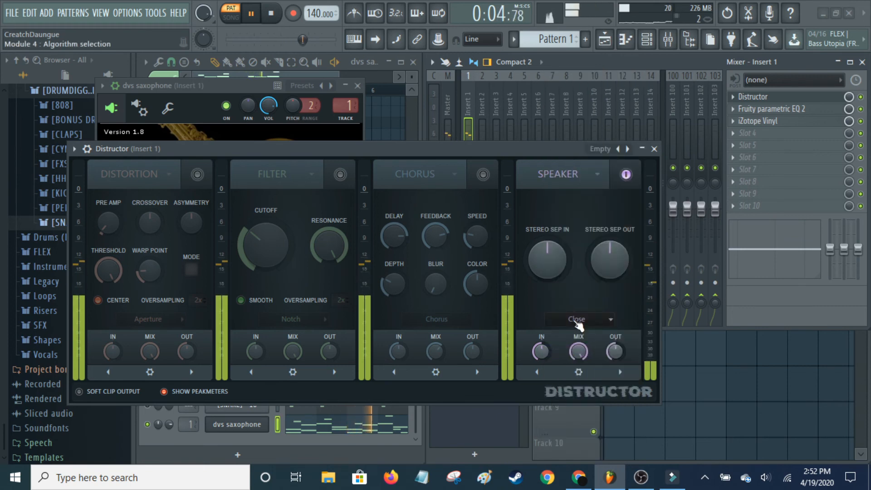
pyautogui.press('space')
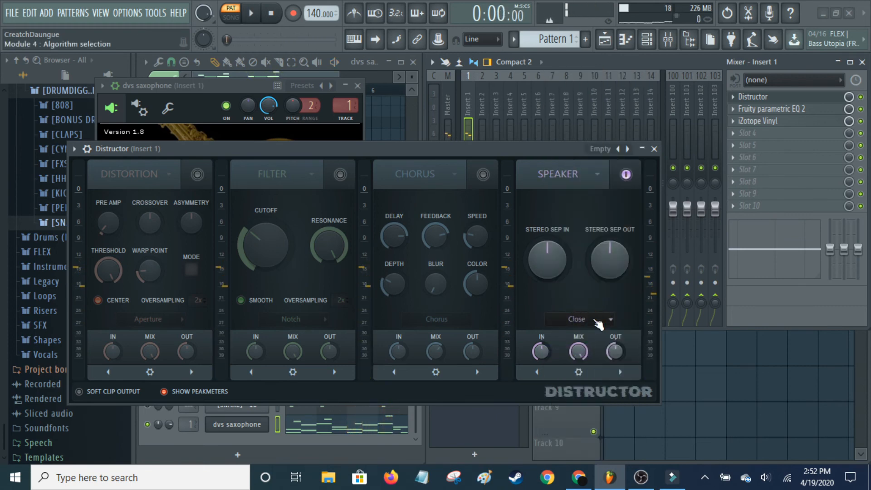
# Set the Speaker module's algorithm to Model D from the Hardcore Mono group
pyautogui.click(592, 318)
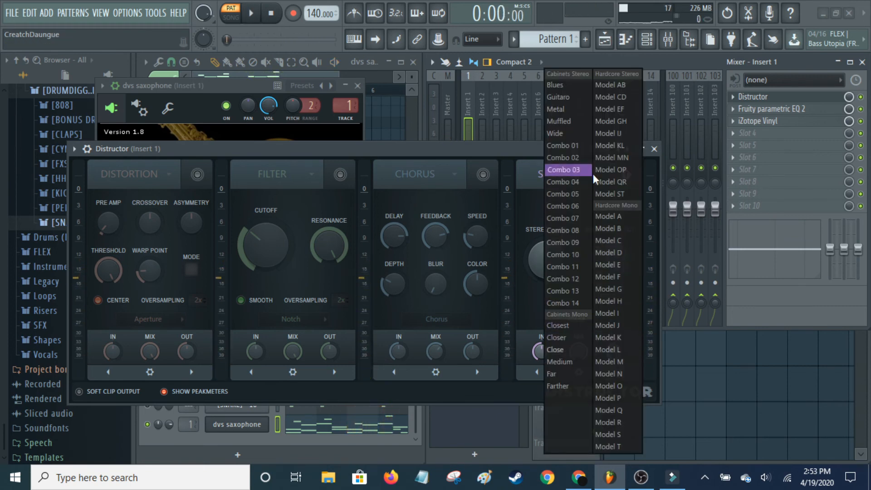
pyautogui.click(519, 147)
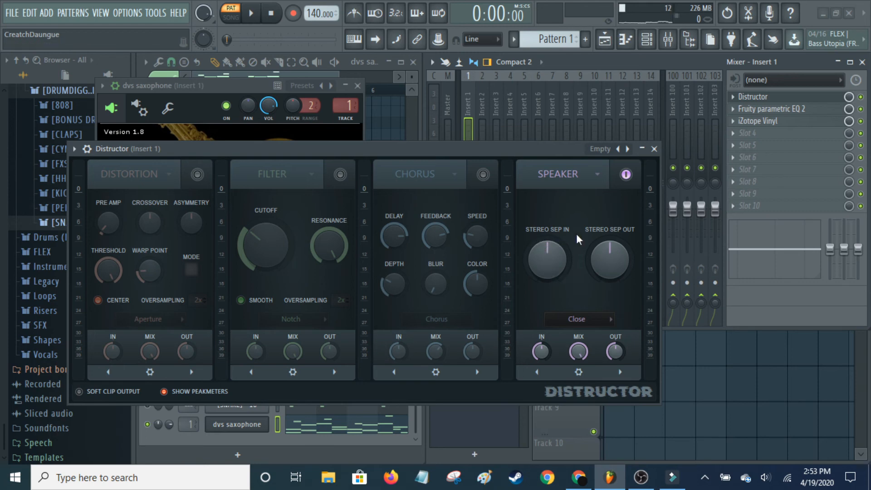
pyautogui.click(586, 321)
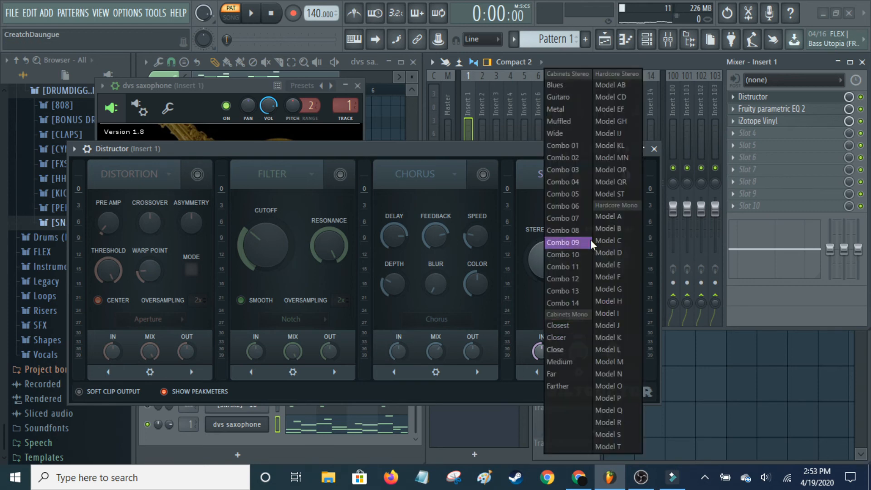
pyautogui.click(611, 255)
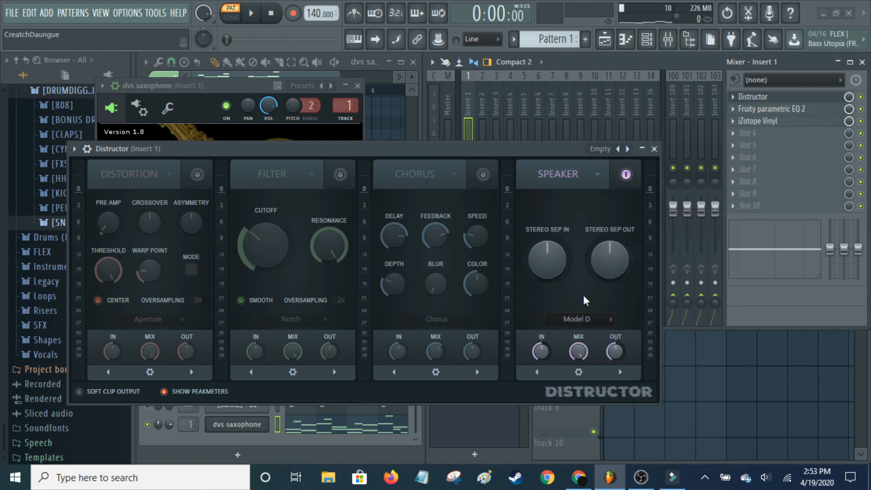